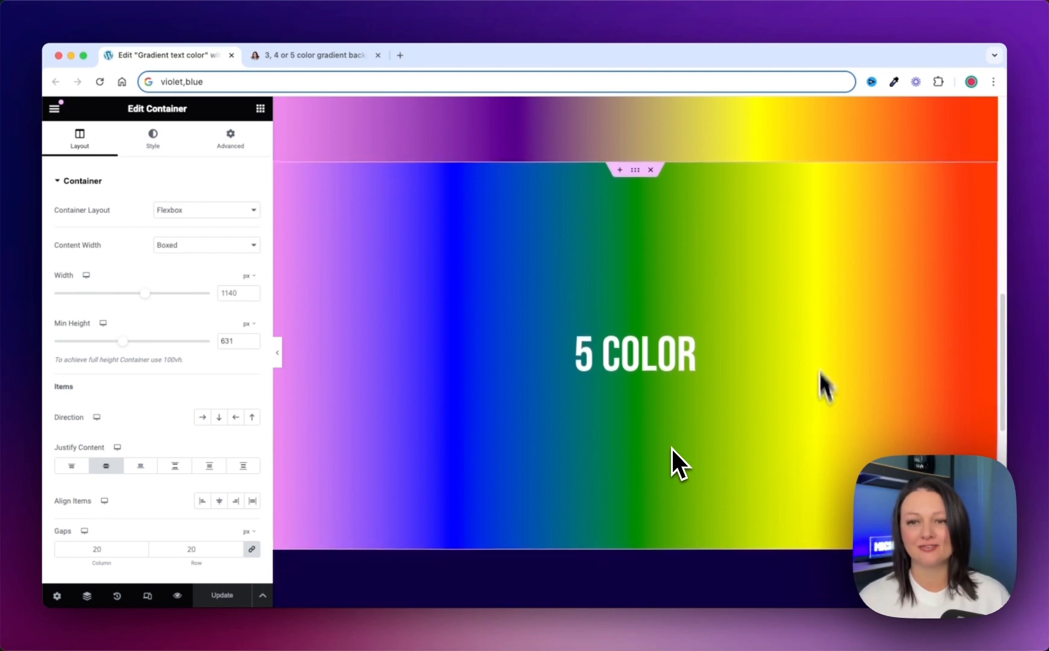
# Replace the 3-color section at the beginning of the page with an empty single-column container with vertical direction
pyautogui.scroll(-10, 823, 413)
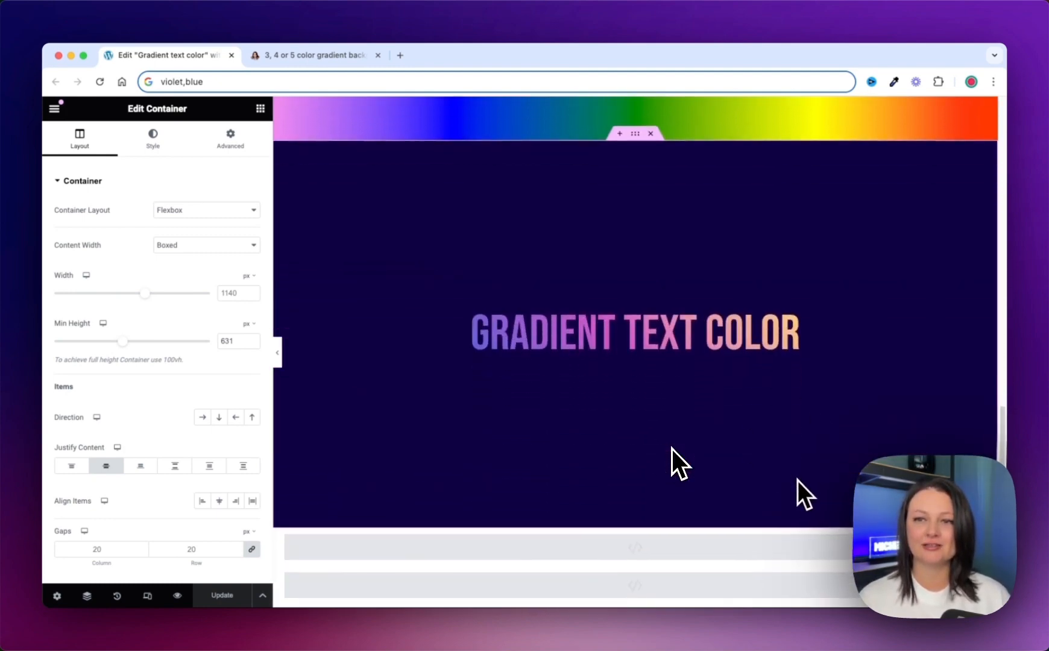
pyautogui.scroll(20, 671, 448)
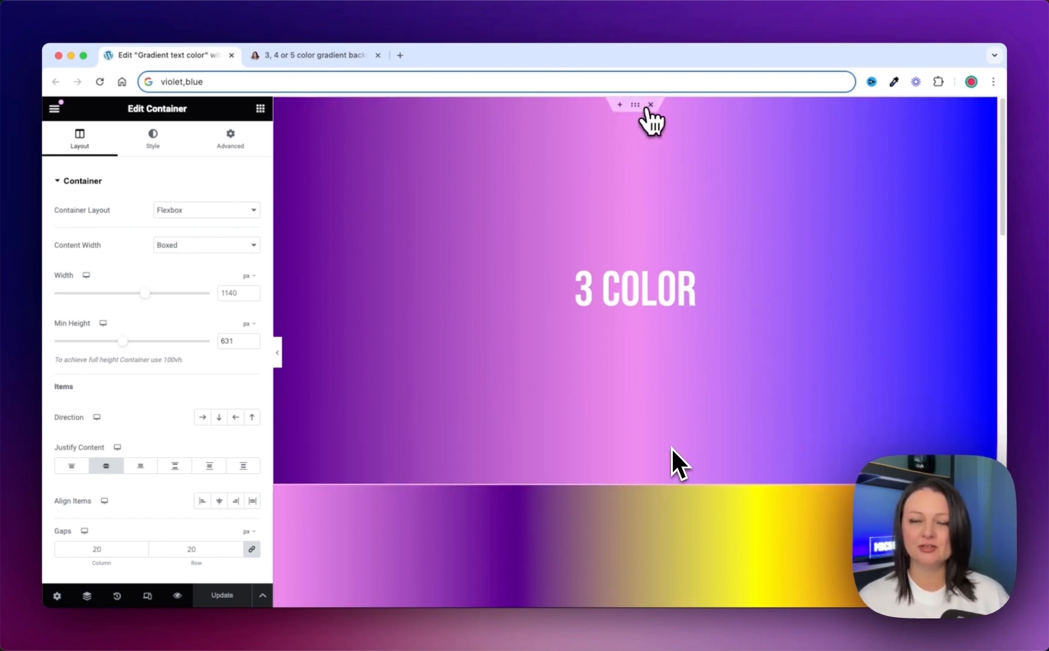
pyautogui.click(650, 105)
pyautogui.click(619, 105)
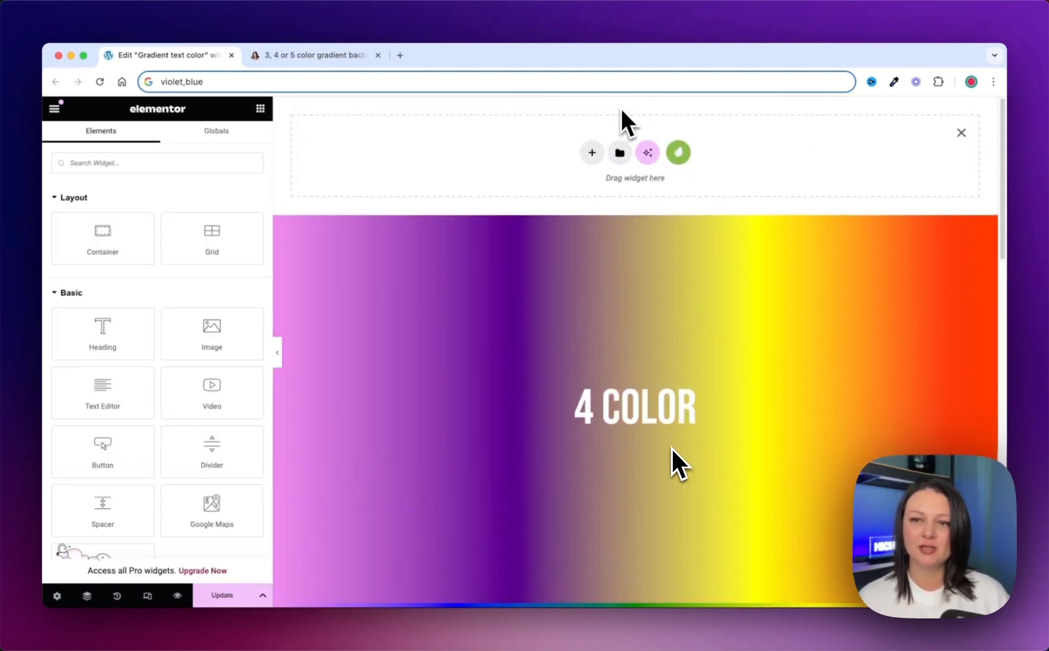
pyautogui.click(593, 152)
pyautogui.click(596, 188)
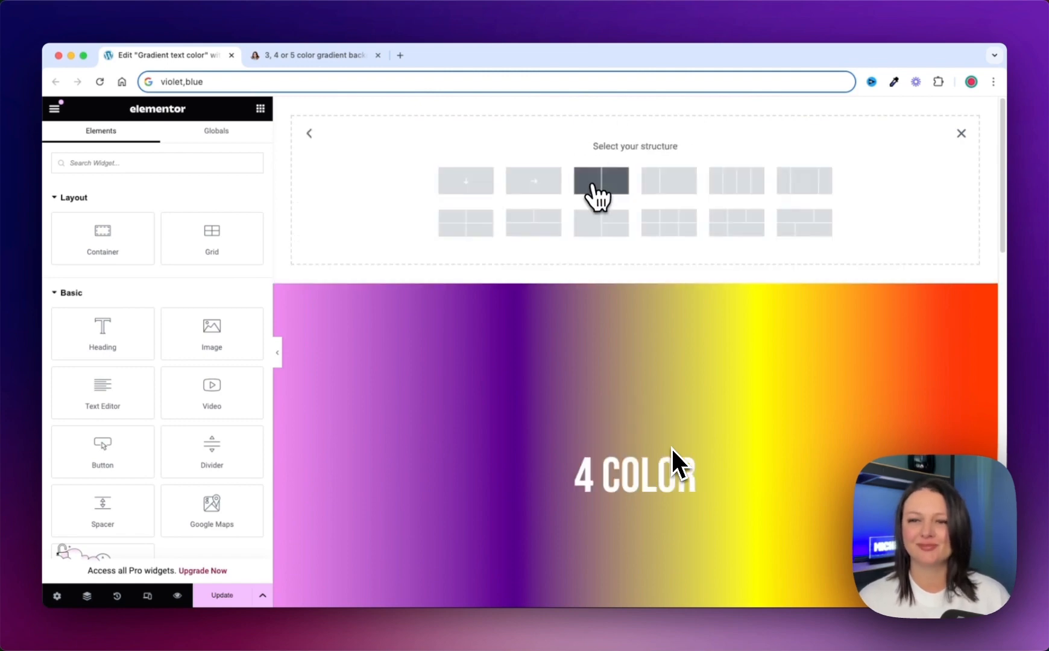
pyautogui.click(473, 182)
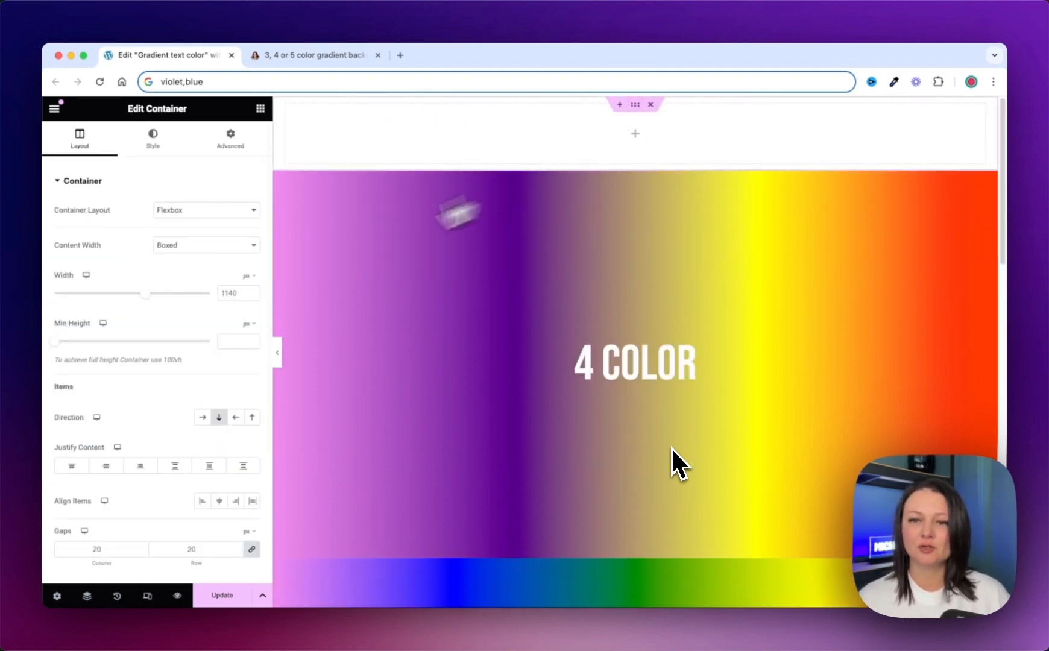
# Set the new container's minimum height to 433 px with centred justification and give it the CSS class color-3
pyautogui.moveTo(68, 341); pyautogui.dragTo(101, 342)
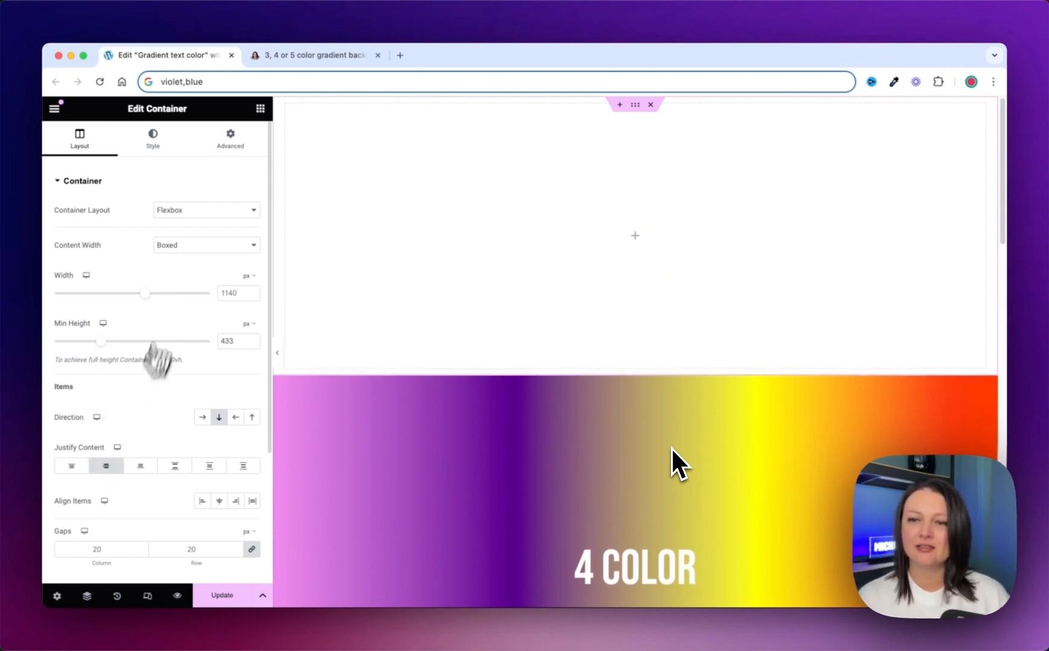
pyautogui.click(230, 145)
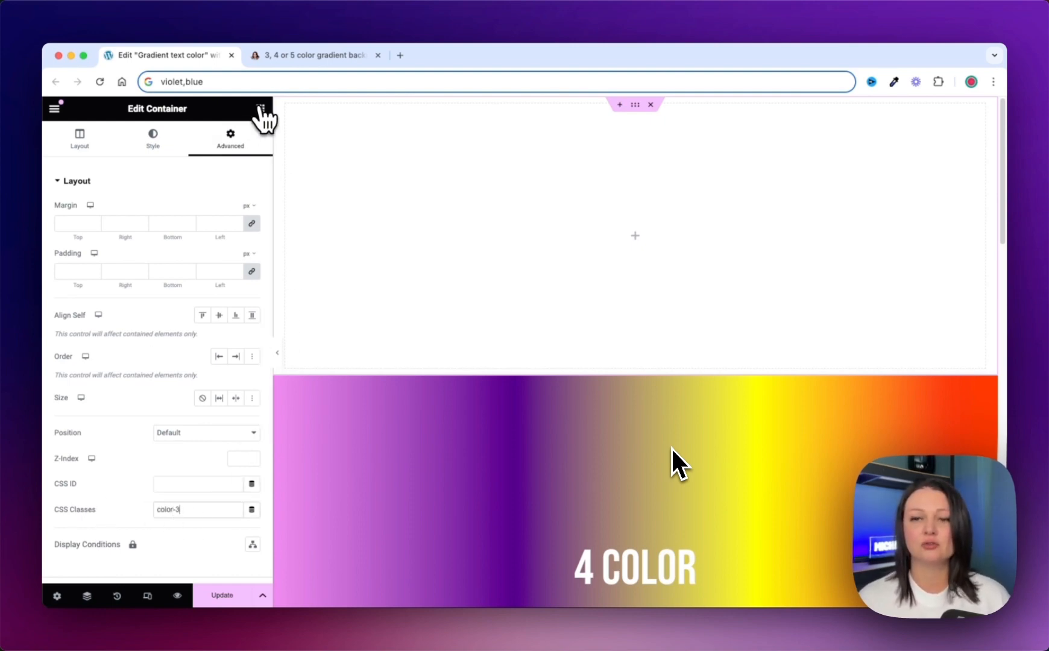
# Find the HTML widget and add it inside the color-3 container
pyautogui.click(261, 110)
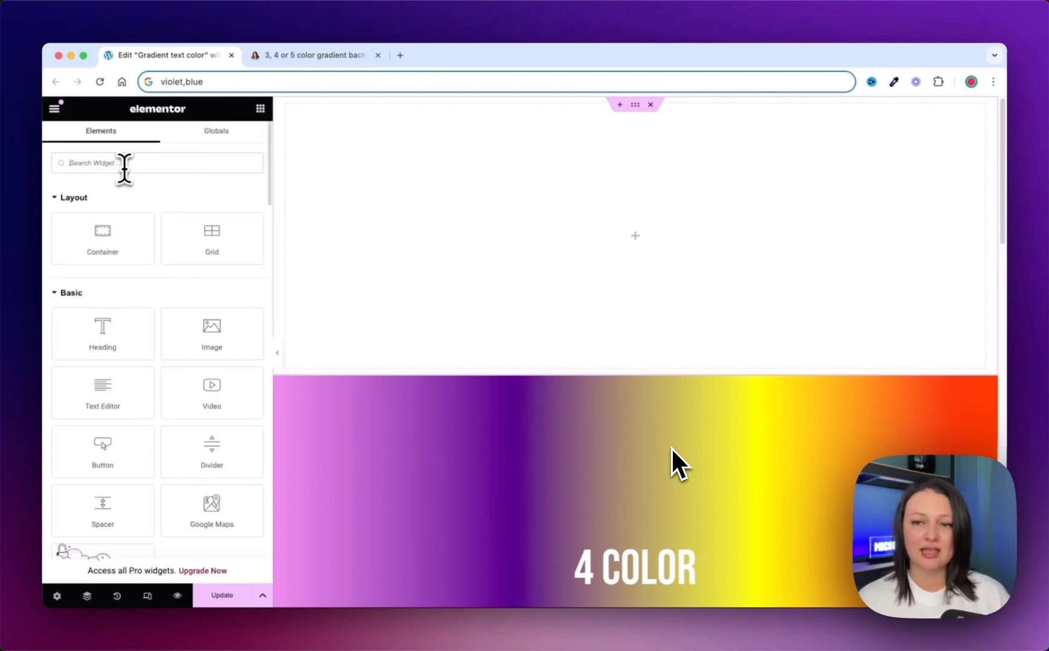
pyautogui.click(124, 164)
pyautogui.write('htm')
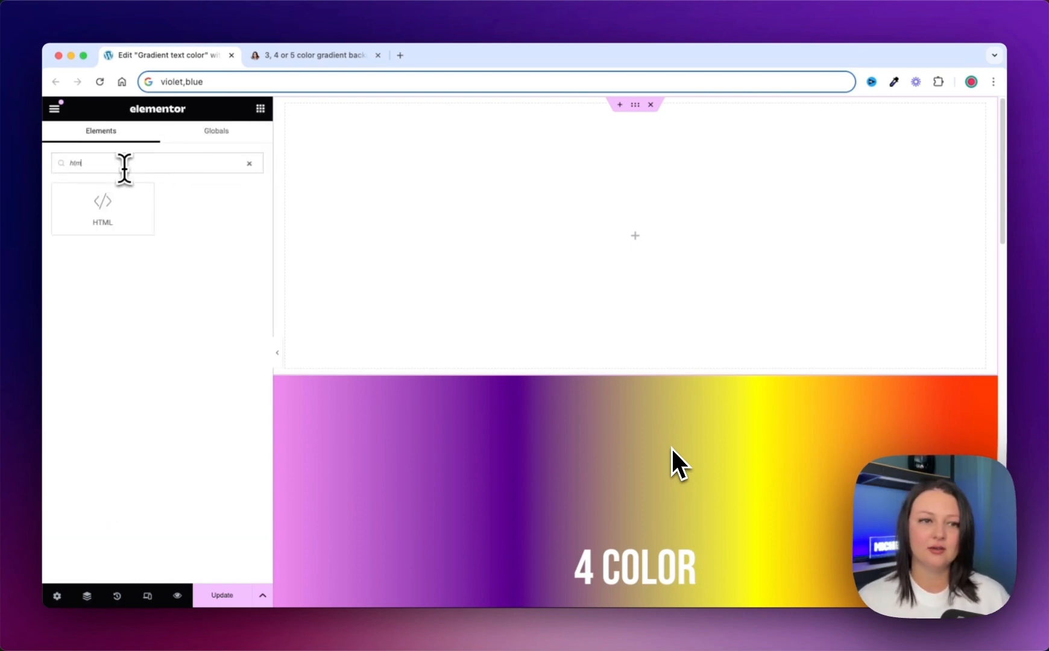
pyautogui.moveTo(126, 182); pyautogui.dragTo(566, 243)
# Copy the 3 color gradient snippet from the code snippet page into the new HTML widget and preview the resulting background
pyautogui.click(339, 58)
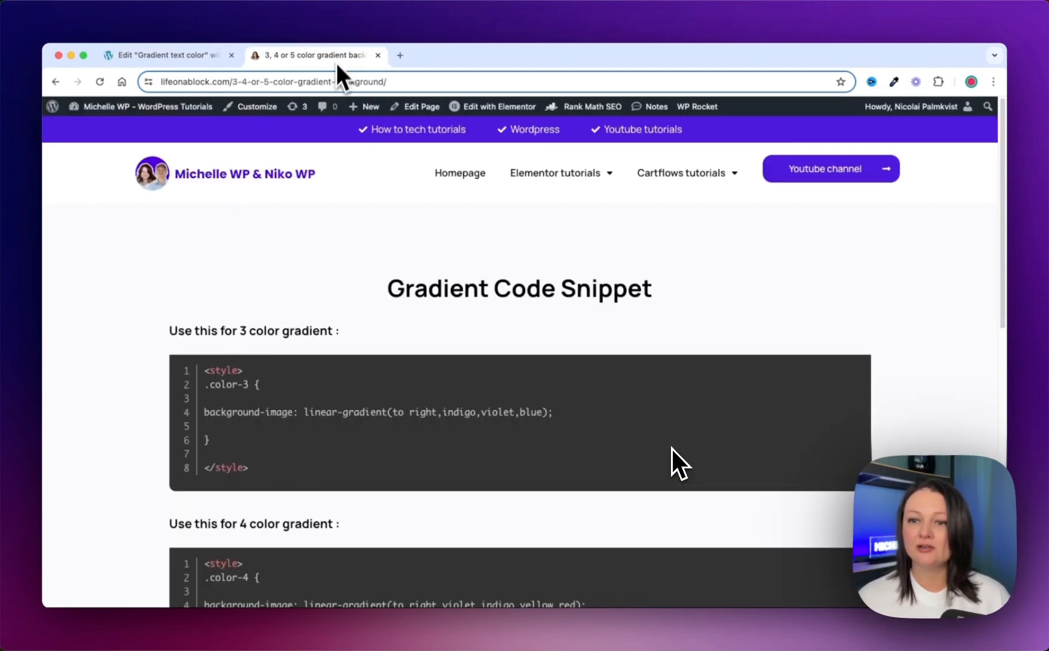
pyautogui.moveTo(164, 332); pyautogui.dragTo(255, 332)
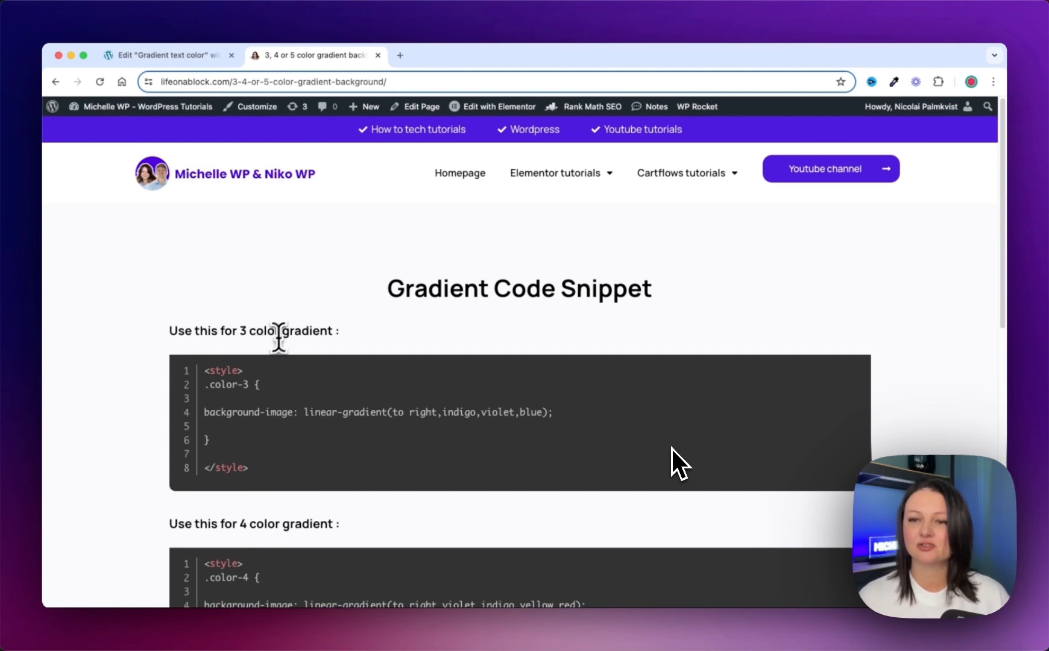
pyautogui.moveTo(601, 403)
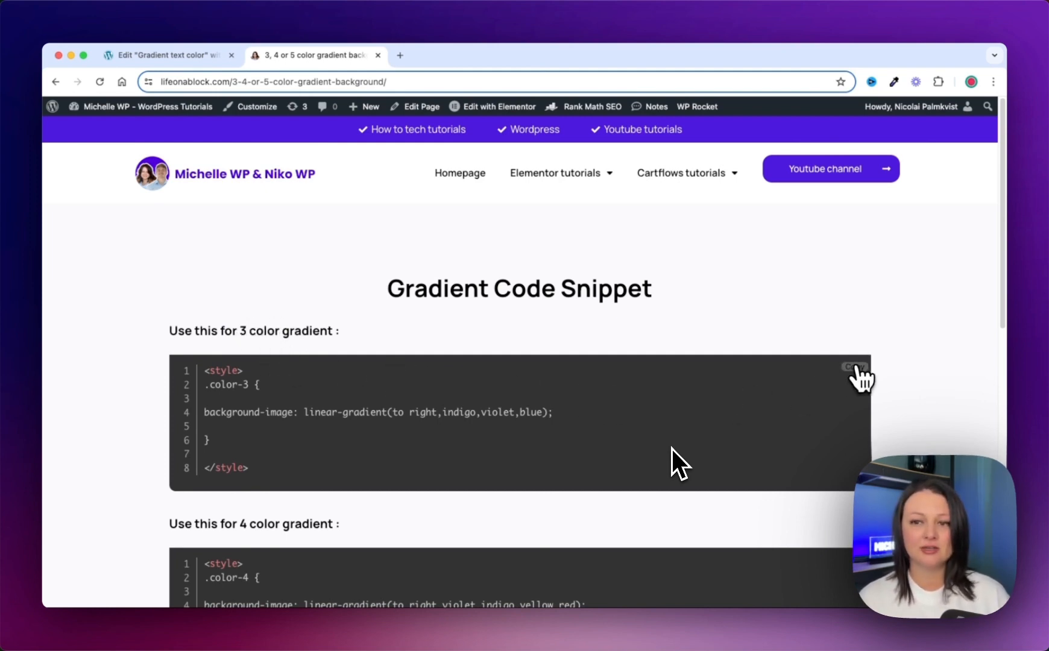
pyautogui.click(856, 367)
pyautogui.click(163, 54)
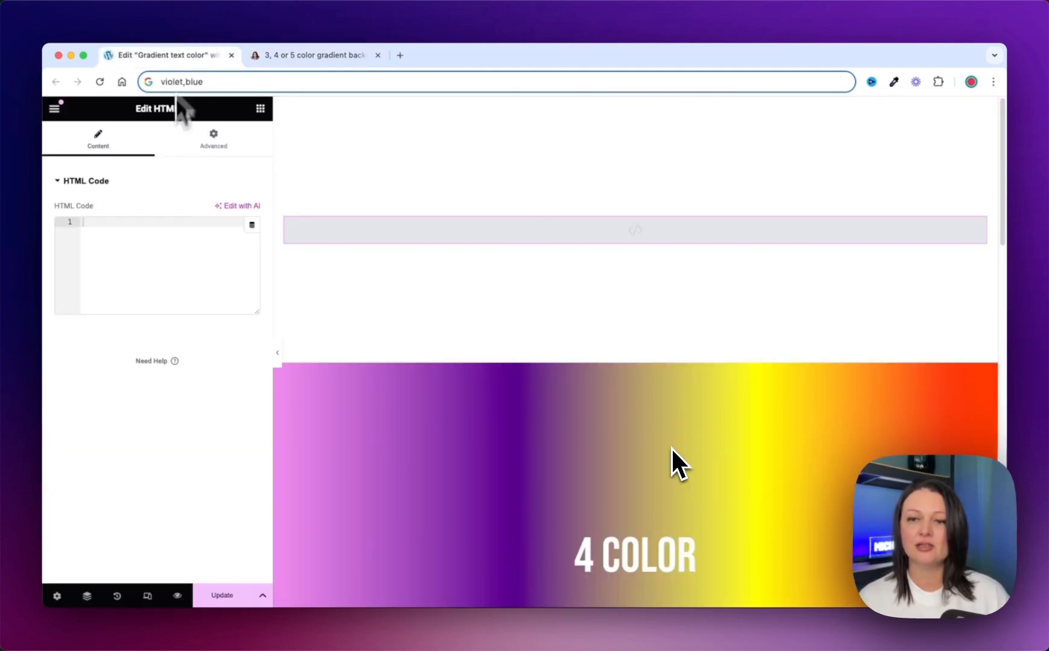
pyautogui.press('super+v')
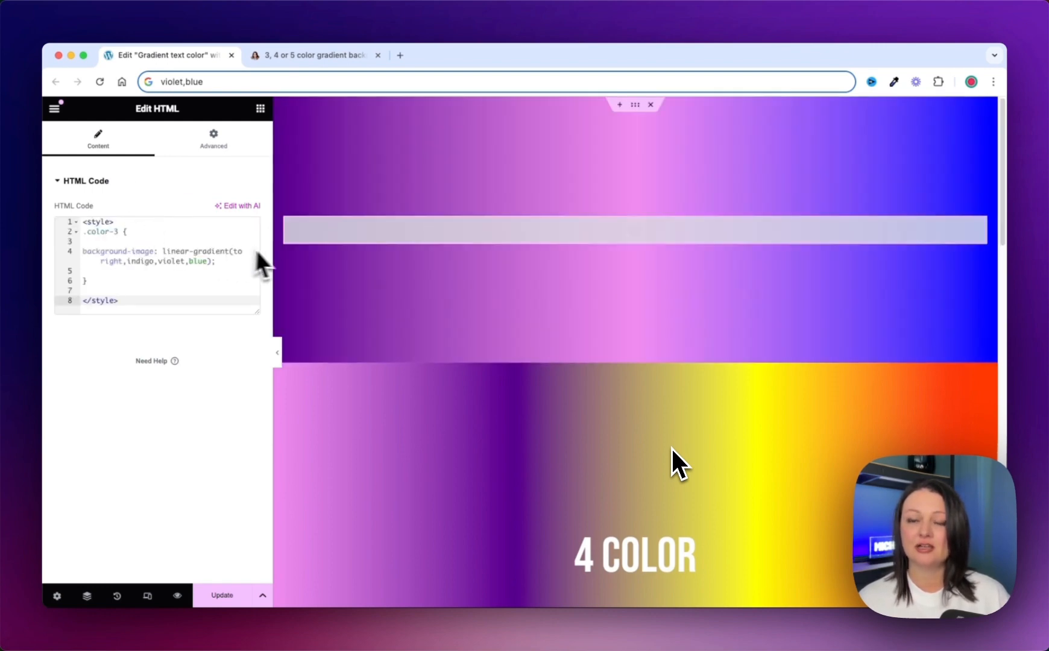
pyautogui.click(277, 355)
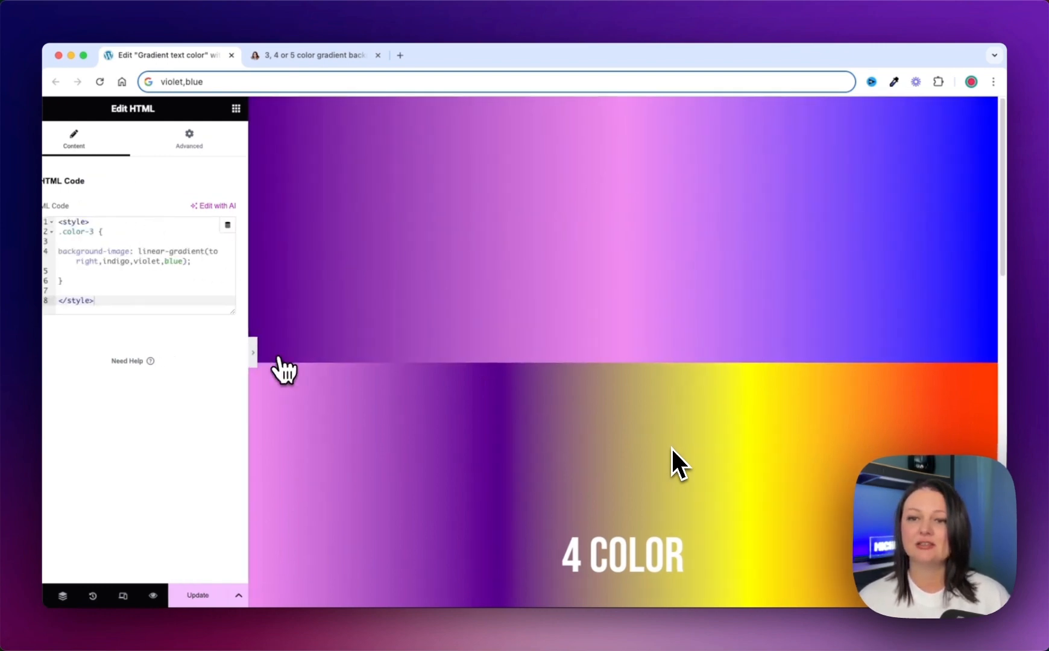
pyautogui.click(46, 353)
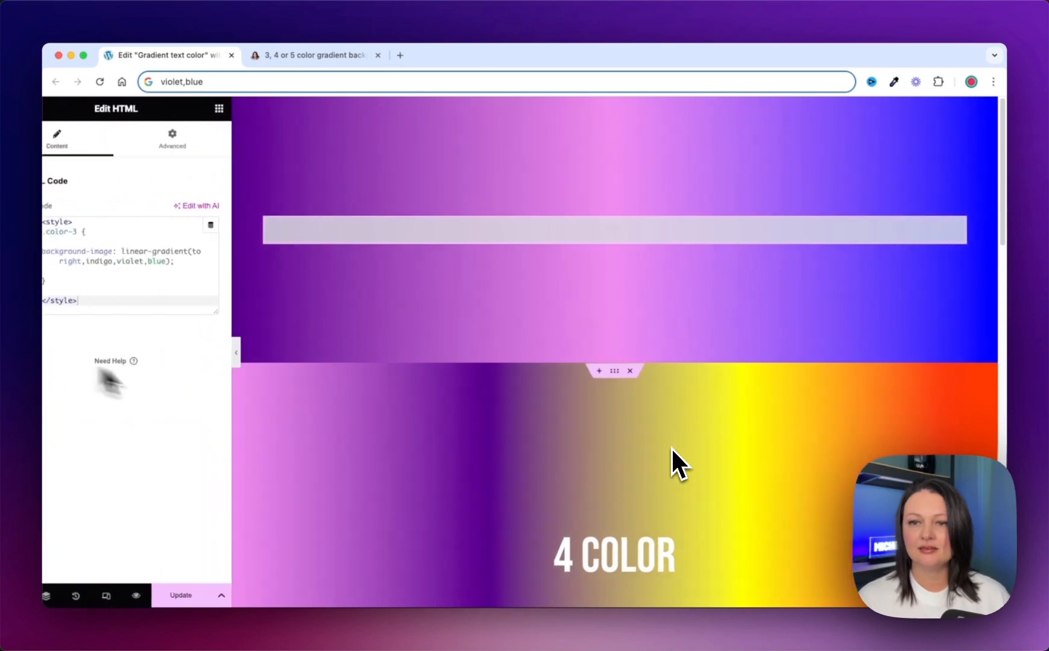
# Paste a copy of the 4-color section's heading below the HTML widget and make it read "3 color"
pyautogui.rightClick(625, 482)
pyautogui.click(634, 383)
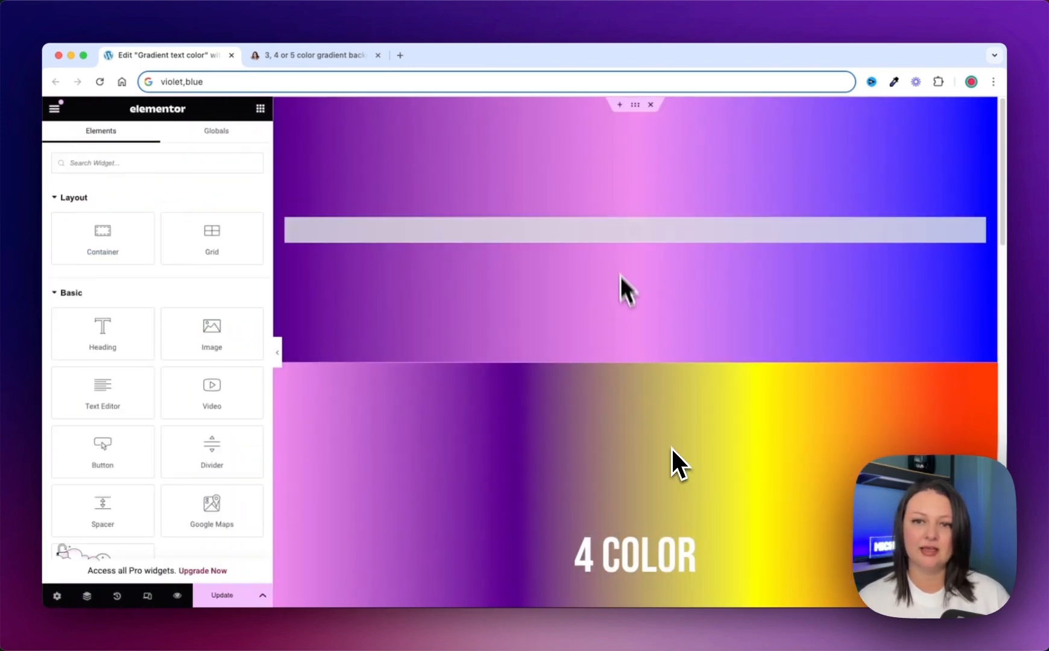
pyautogui.rightClick(610, 228)
pyautogui.click(637, 302)
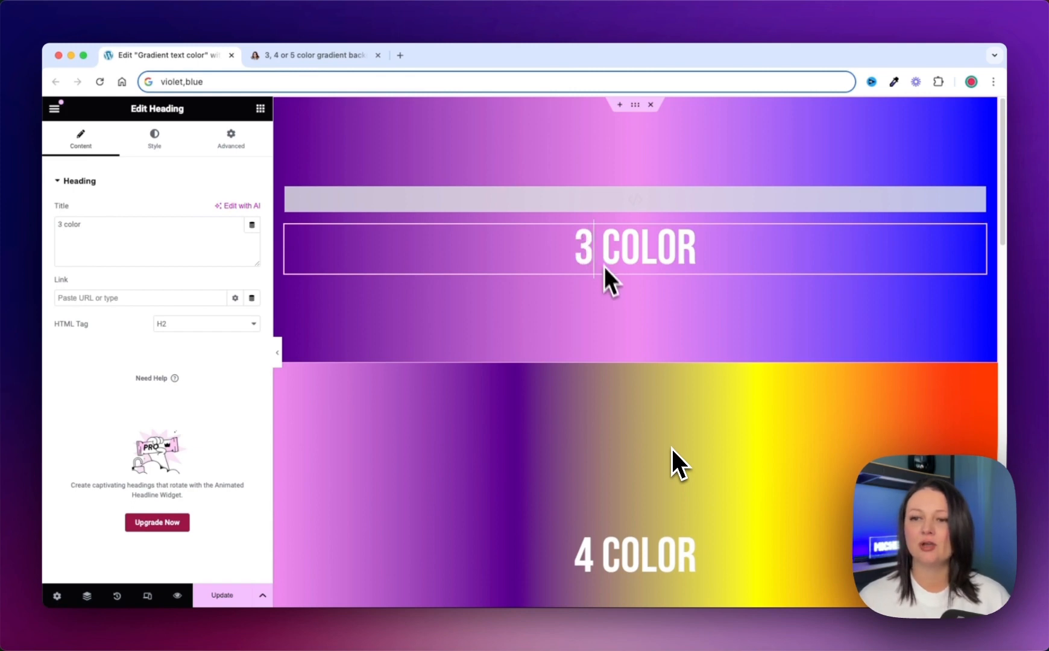
# Replace the 4-color section with an empty single-column container with vertical direction
pyautogui.scroll(-4, 569, 369)
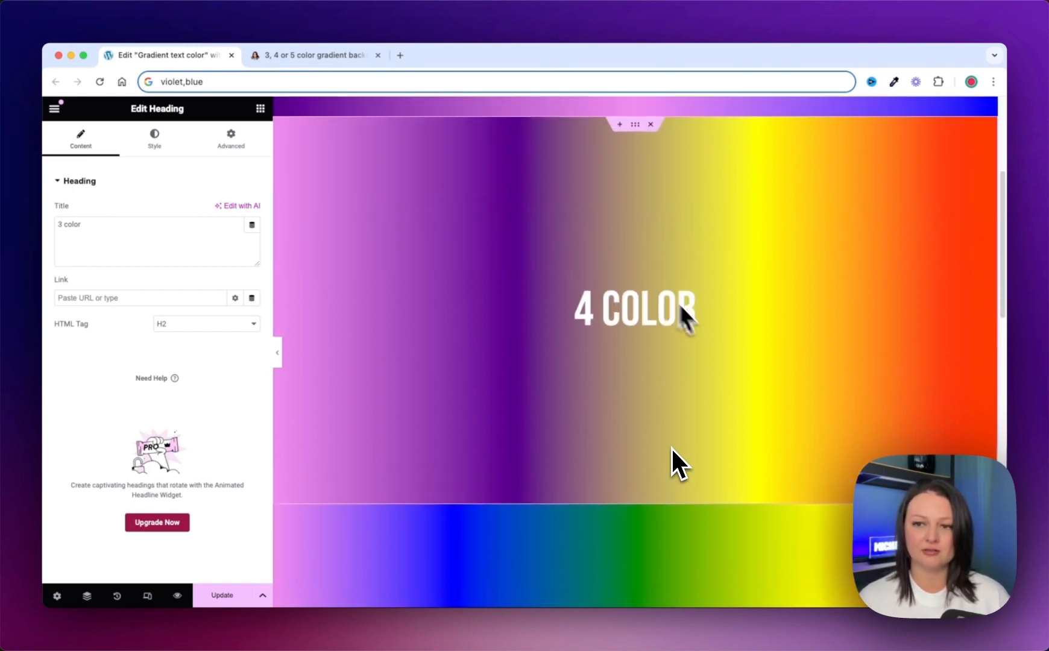
pyautogui.scroll(3, 680, 305)
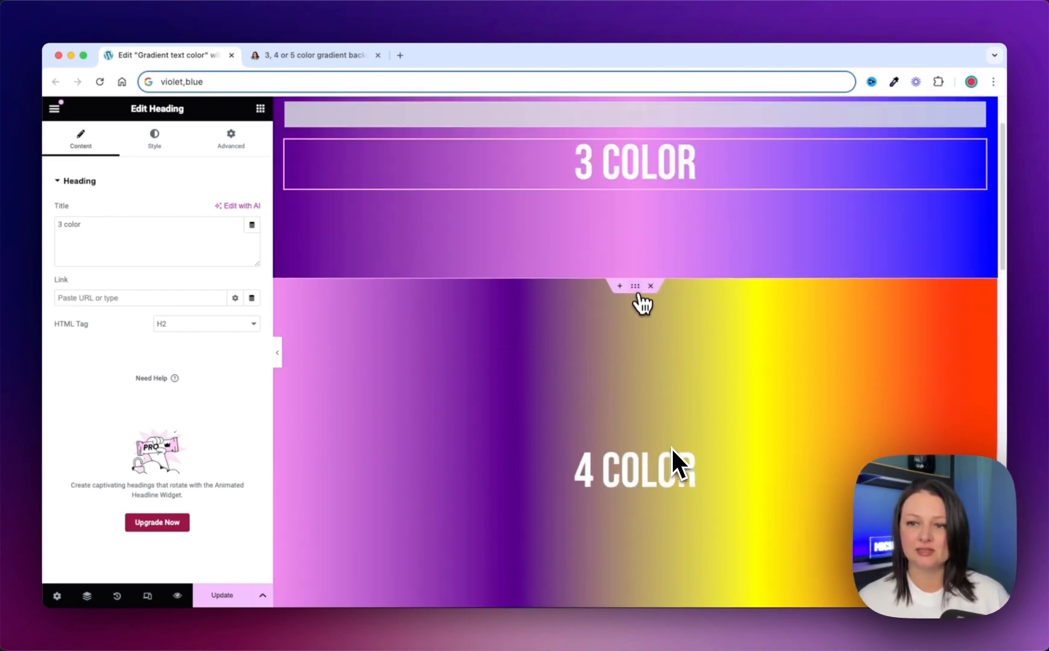
pyautogui.click(634, 287)
pyautogui.click(651, 287)
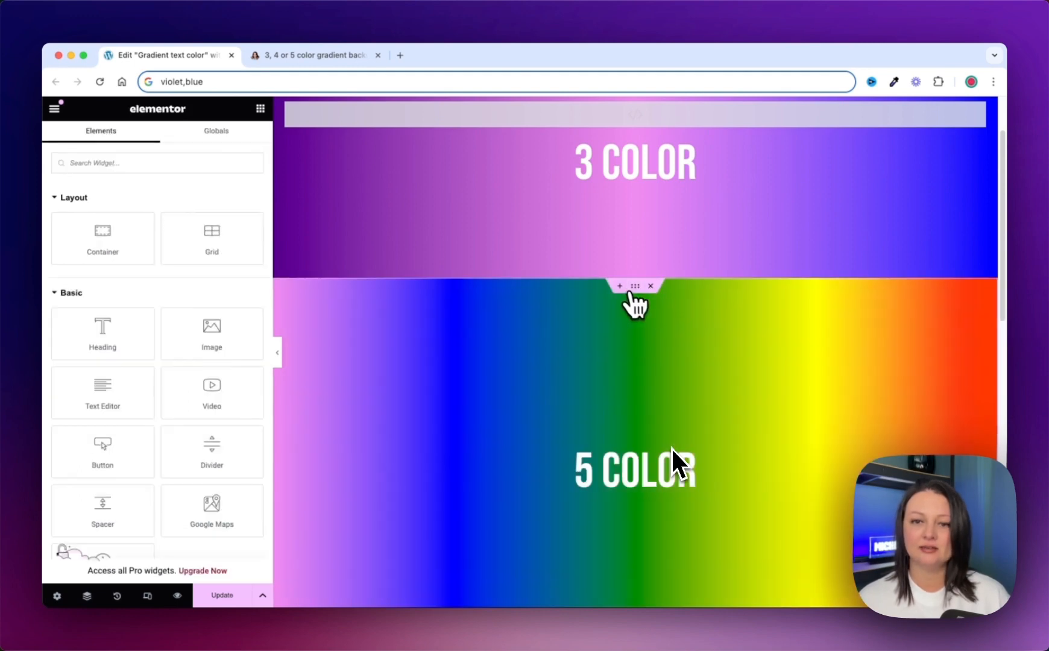
pyautogui.click(621, 287)
pyautogui.click(592, 333)
pyautogui.click(592, 362)
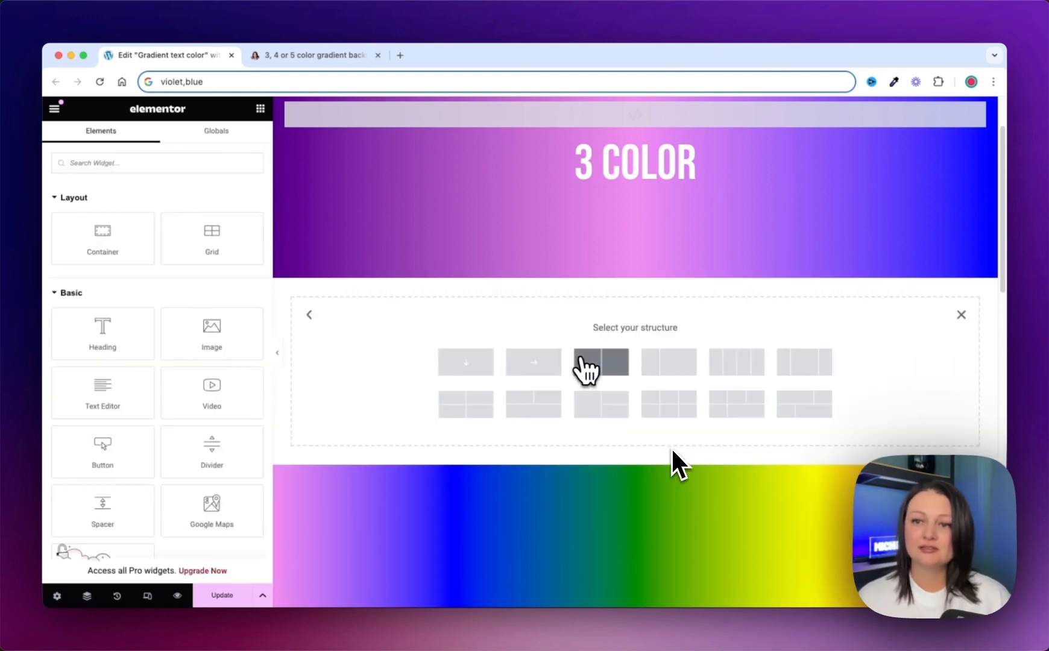
pyautogui.click(449, 361)
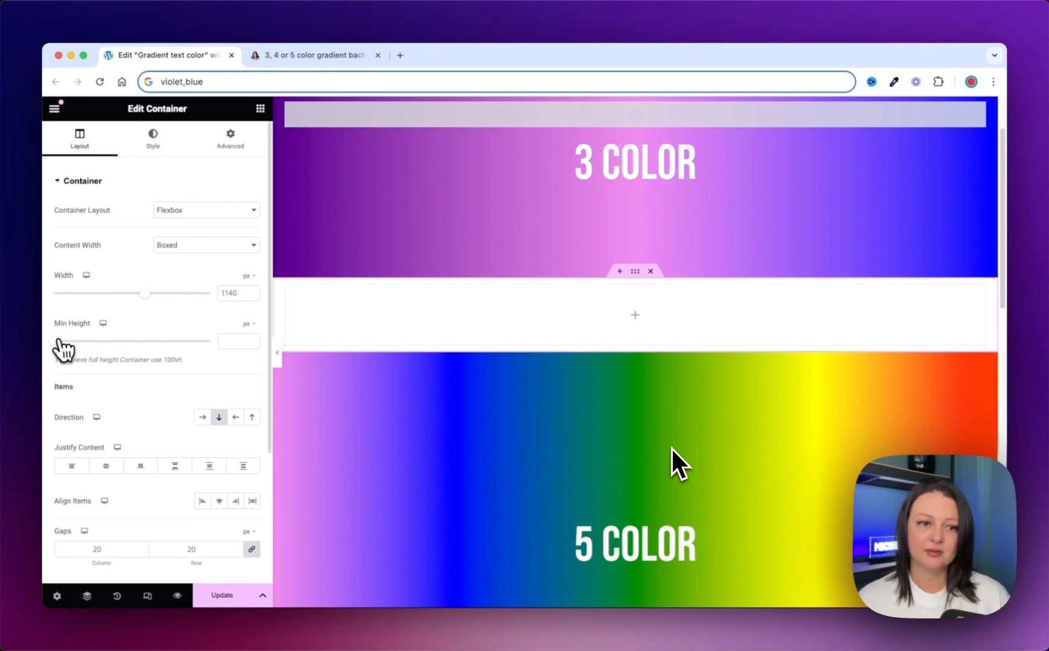
# Set the second container's minimum height to 519 px with centred justification and give it the CSS class color-4
pyautogui.moveTo(55, 342); pyautogui.dragTo(112, 351)
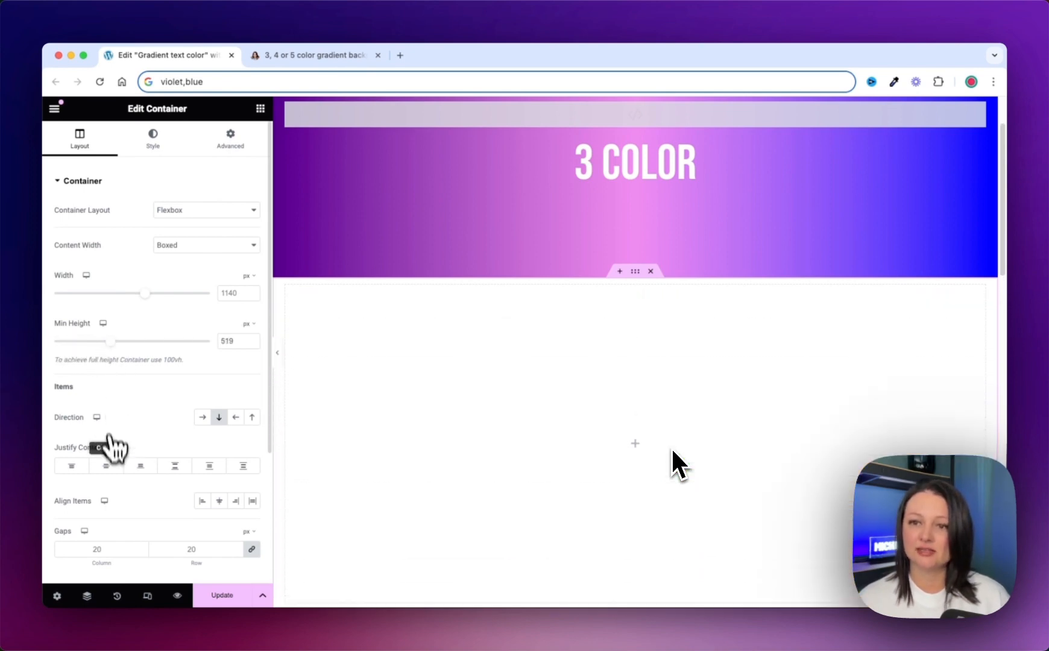
pyautogui.click(107, 466)
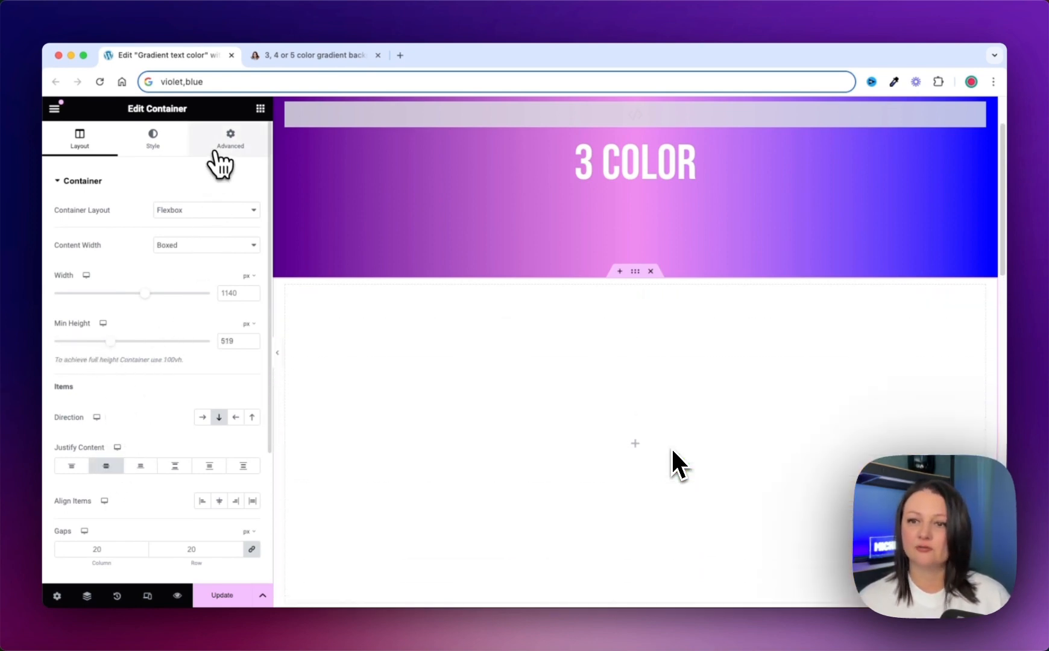
pyautogui.click(211, 147)
pyautogui.click(183, 509)
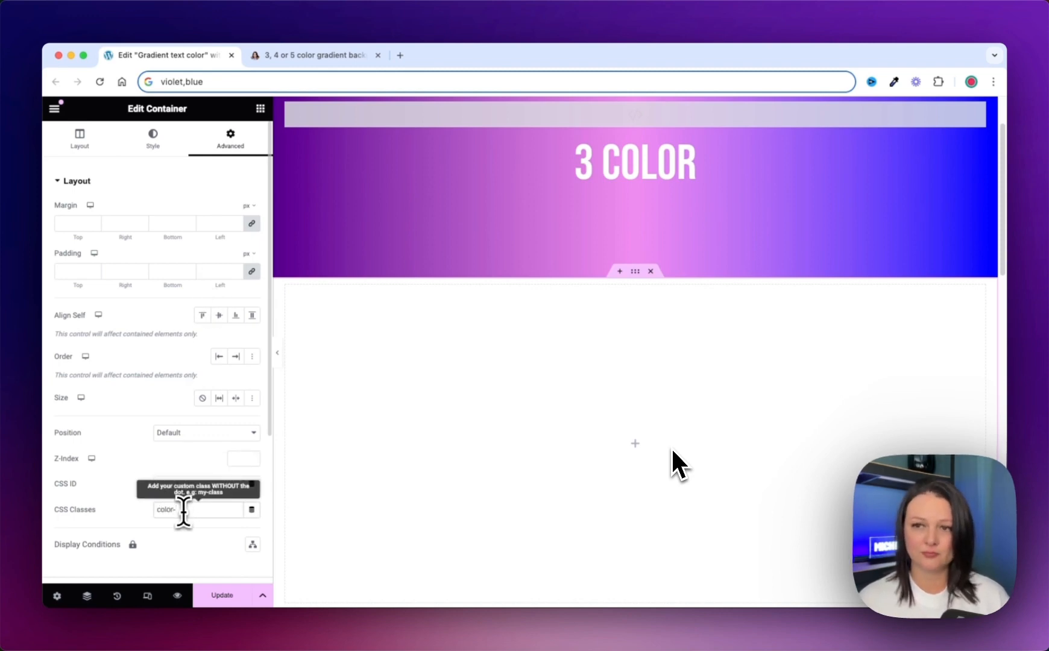
pyautogui.write('color-4')
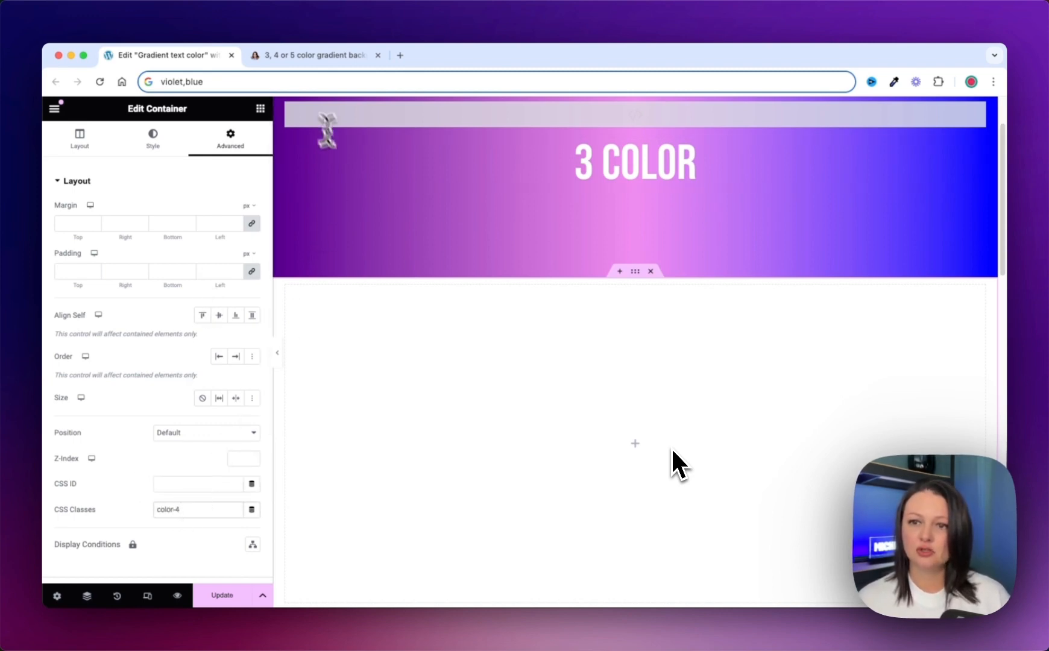
# Search for the HTML widget and place it inside the color-4 container
pyautogui.click(260, 109)
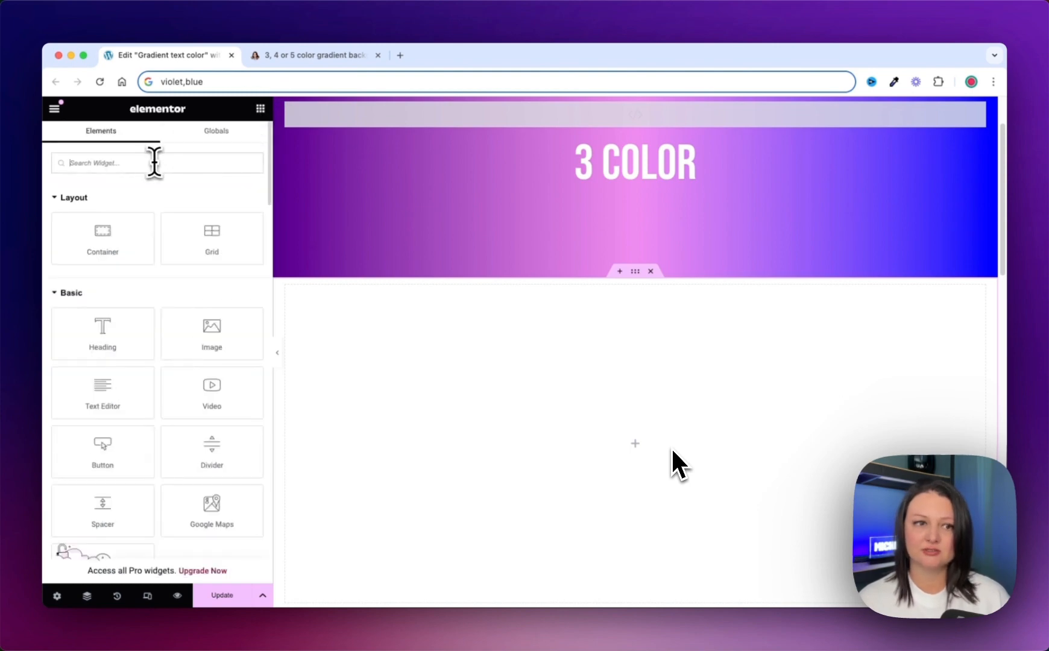
pyautogui.write('html')
pyautogui.moveTo(101, 206); pyautogui.dragTo(585, 440)
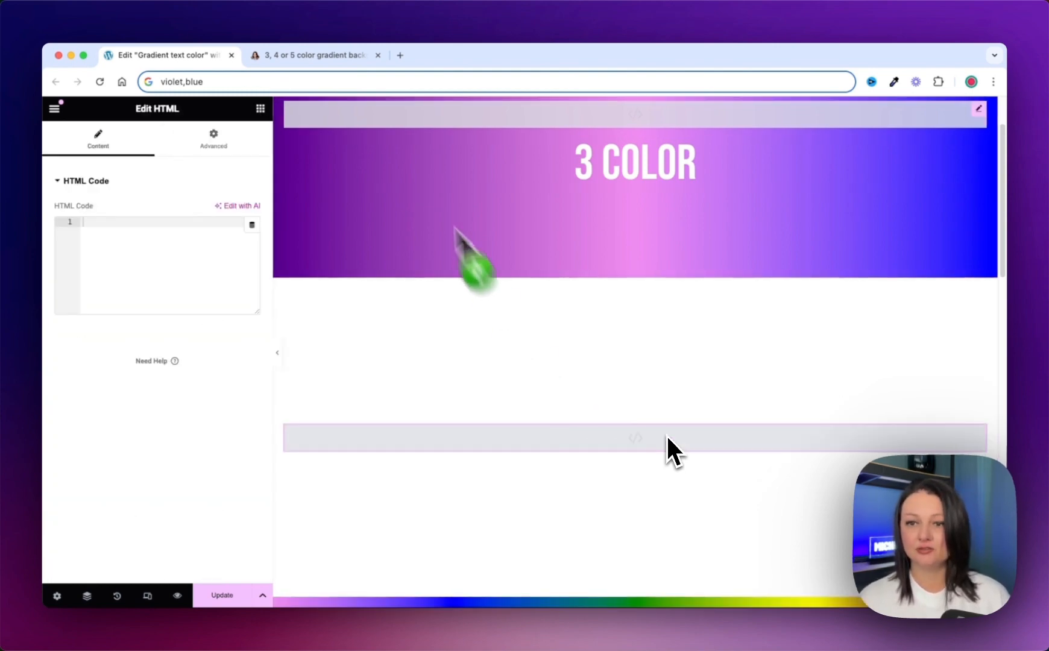
# Copy the 4 color gradient snippet from the code snippet page into the color-4 container's HTML widget
pyautogui.click(319, 55)
pyautogui.scroll(-4, 422, 374)
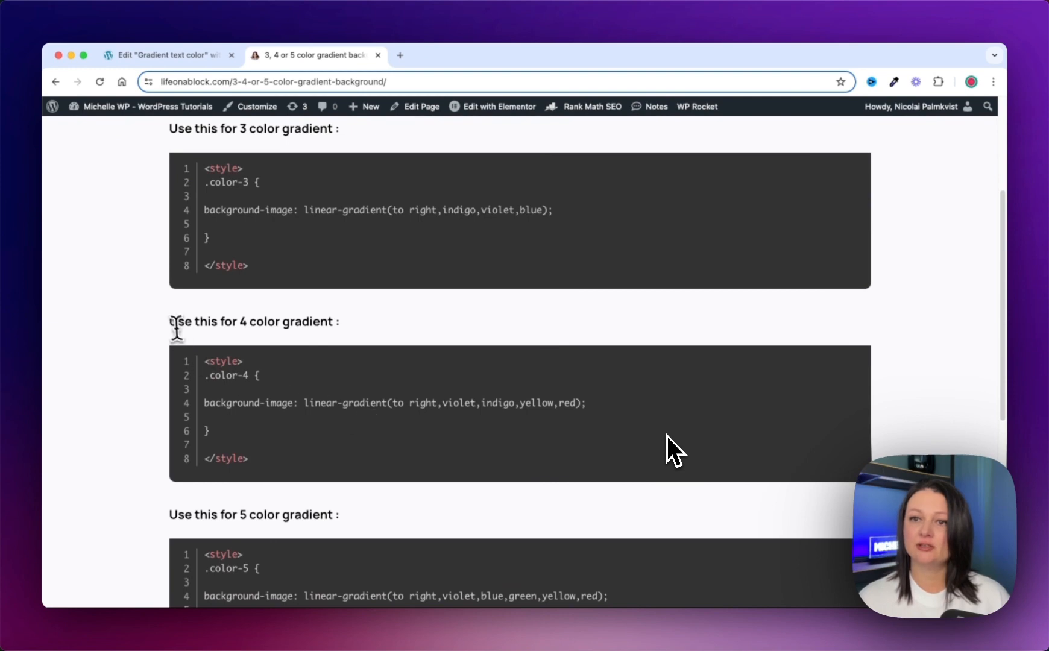
pyautogui.moveTo(173, 323); pyautogui.dragTo(344, 325)
pyautogui.click(346, 331)
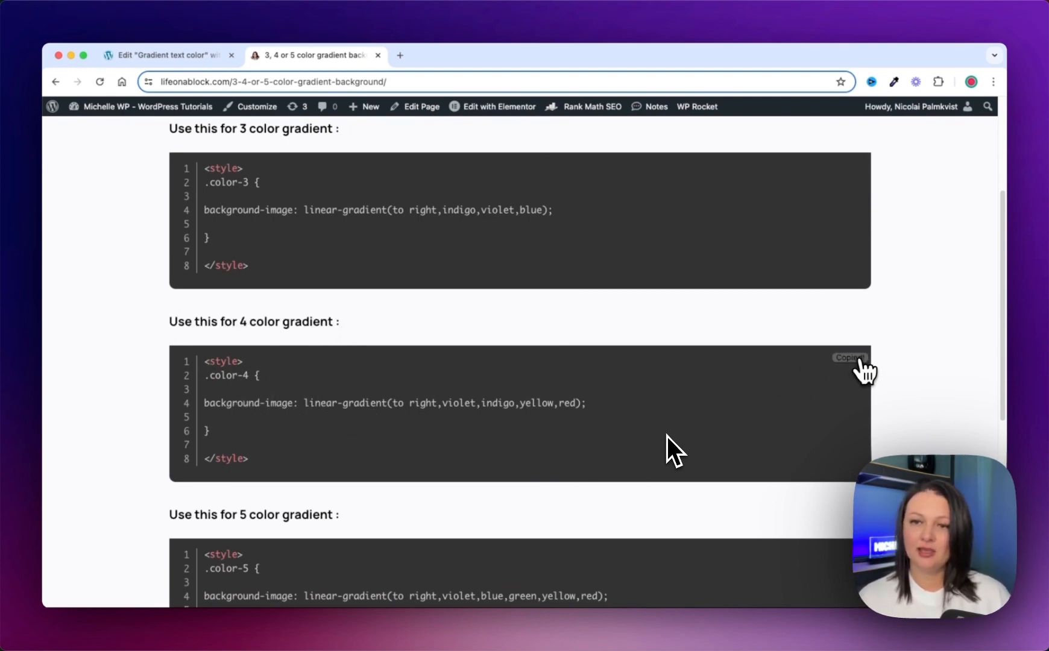
pyautogui.click(223, 60)
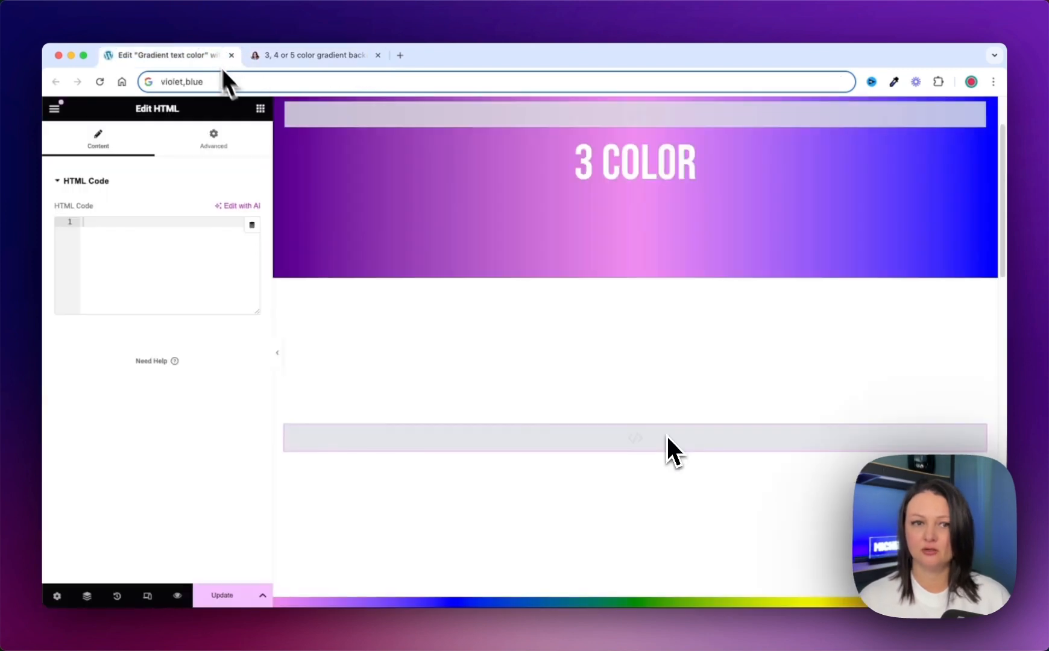
pyautogui.press('super+v')
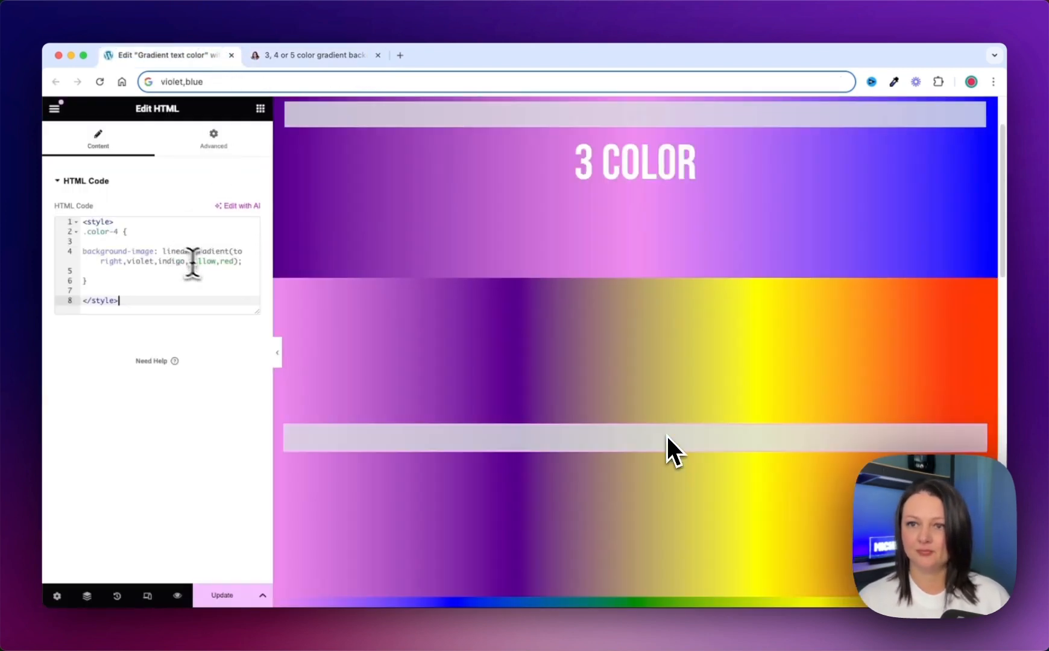
# Copy the "3 color" heading and paste it below the HTML widget in the color-4 container
pyautogui.rightClick(612, 177)
pyautogui.click(630, 228)
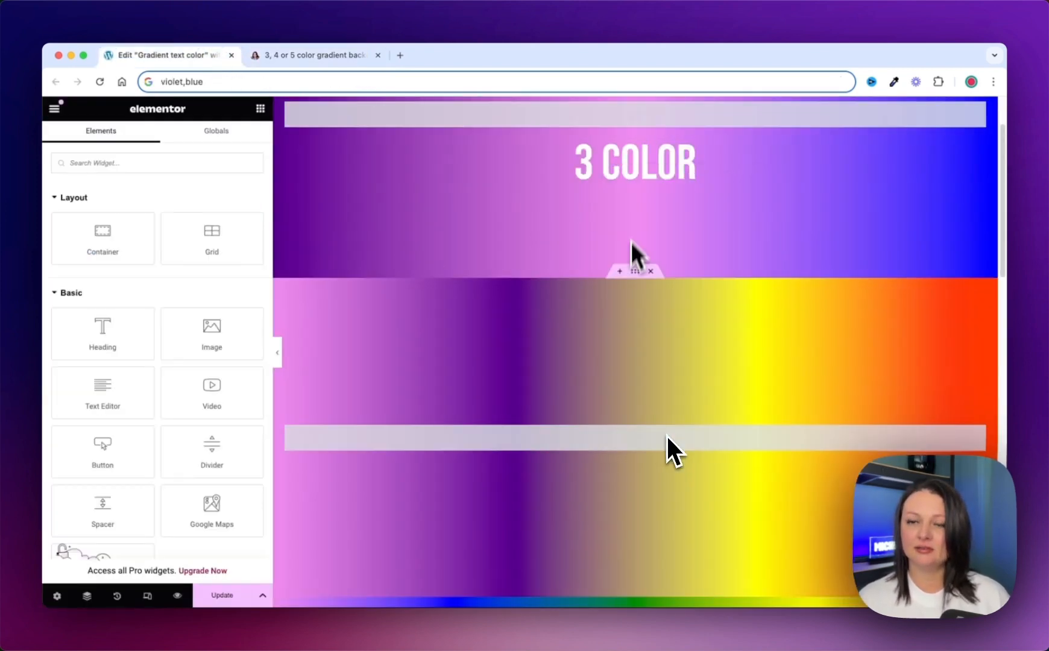
pyautogui.rightClick(596, 430)
pyautogui.click(603, 425)
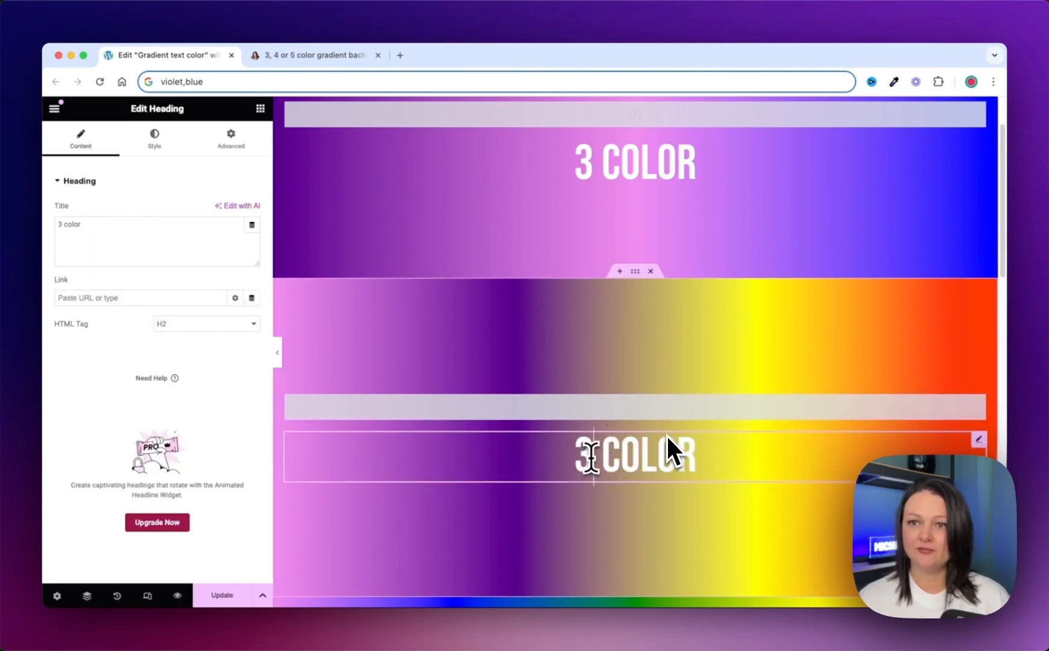
# Change the pasted heading's text to "4 color" and preview the section with the editing panel hidden
pyautogui.press('BackSpace')
pyautogui.write('4')
pyautogui.click(277, 352)
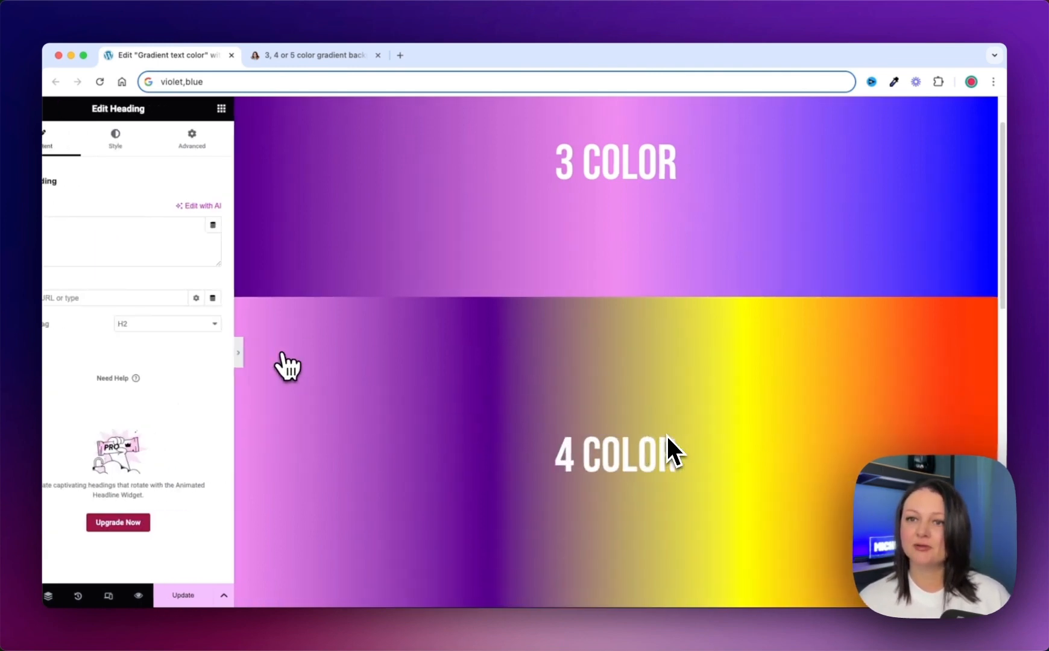
pyautogui.scroll(-3, 329, 383)
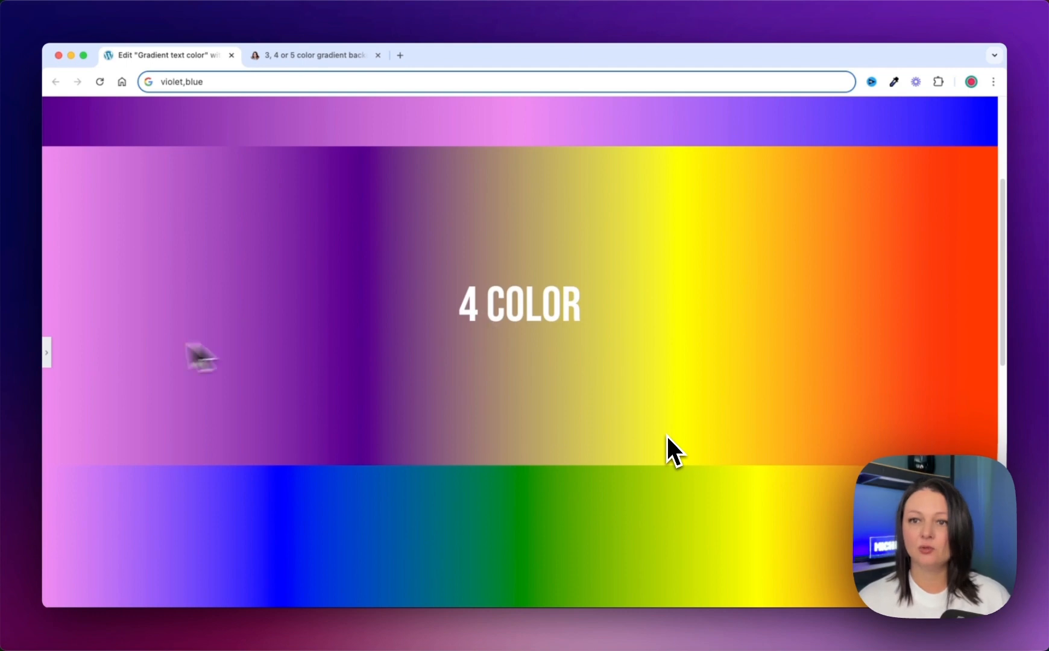
pyautogui.click(47, 353)
# Delete the old 5 color section and add a single-column Flexbox container below the 4 color section
pyautogui.scroll(-3, 459, 381)
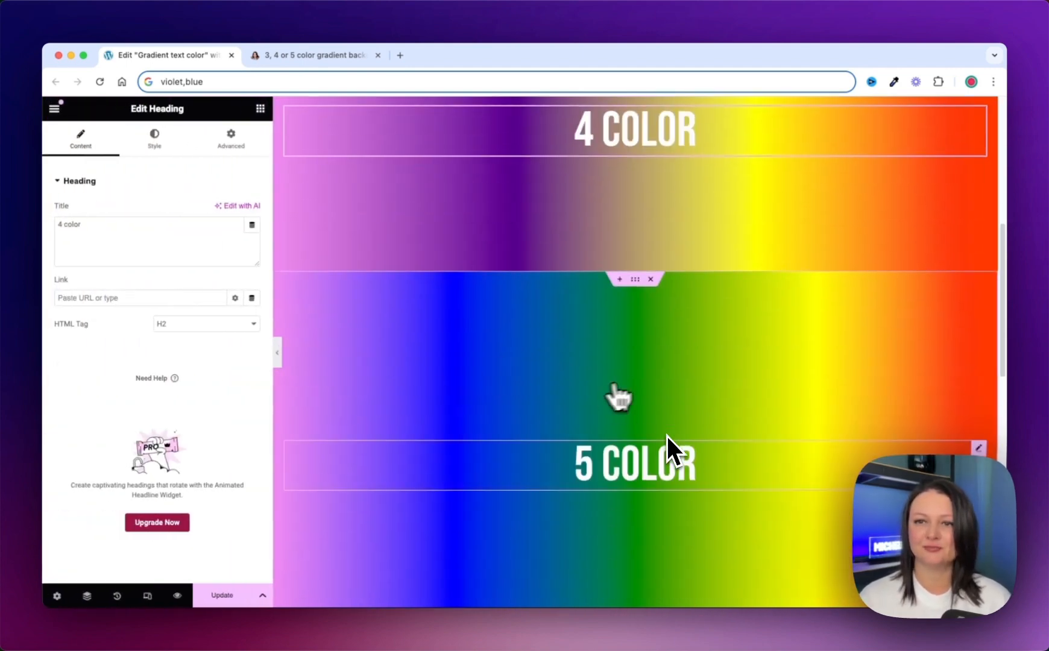
pyautogui.click(651, 279)
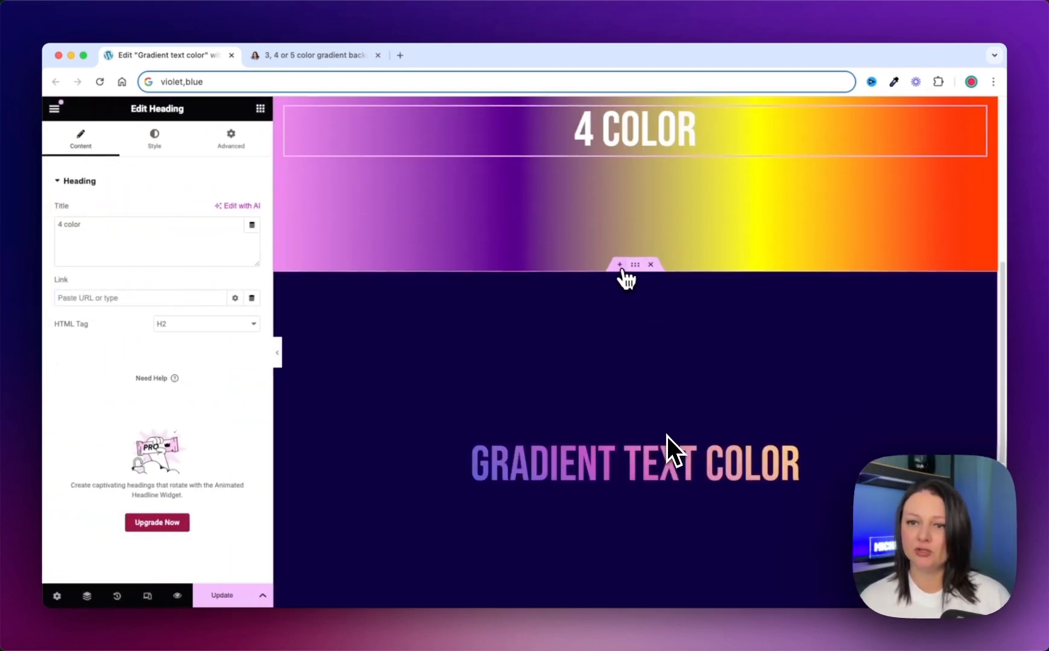
pyautogui.click(624, 277)
pyautogui.click(592, 327)
pyautogui.click(597, 340)
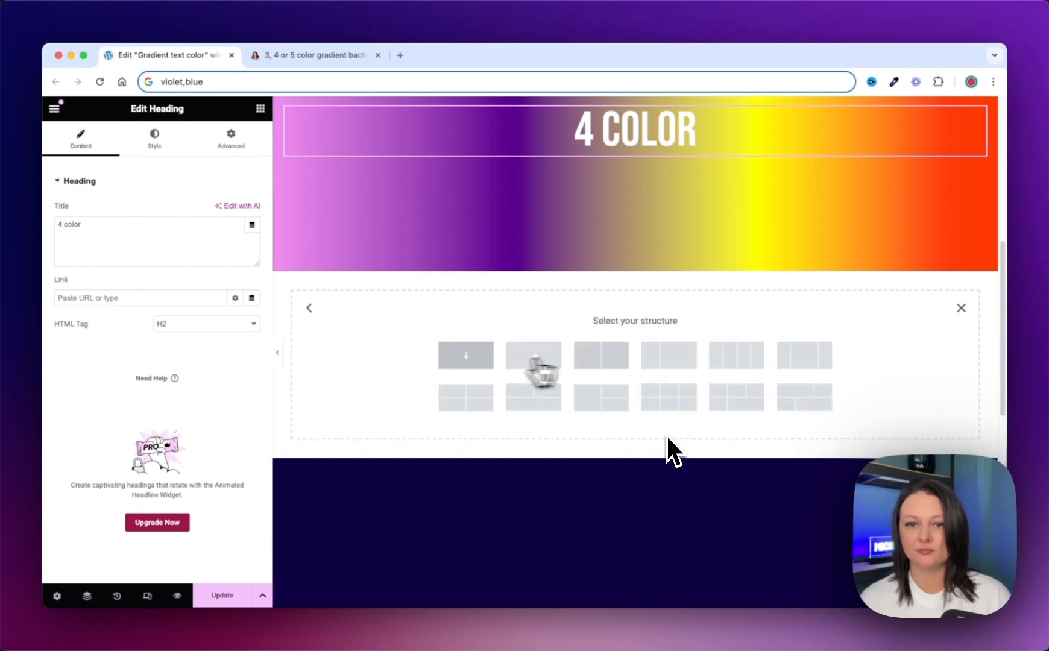
pyautogui.click(464, 355)
# Set the new container's minimum height to 513 px with centred justification and give it the CSS class color-5
pyautogui.moveTo(55, 342); pyautogui.dragTo(114, 342)
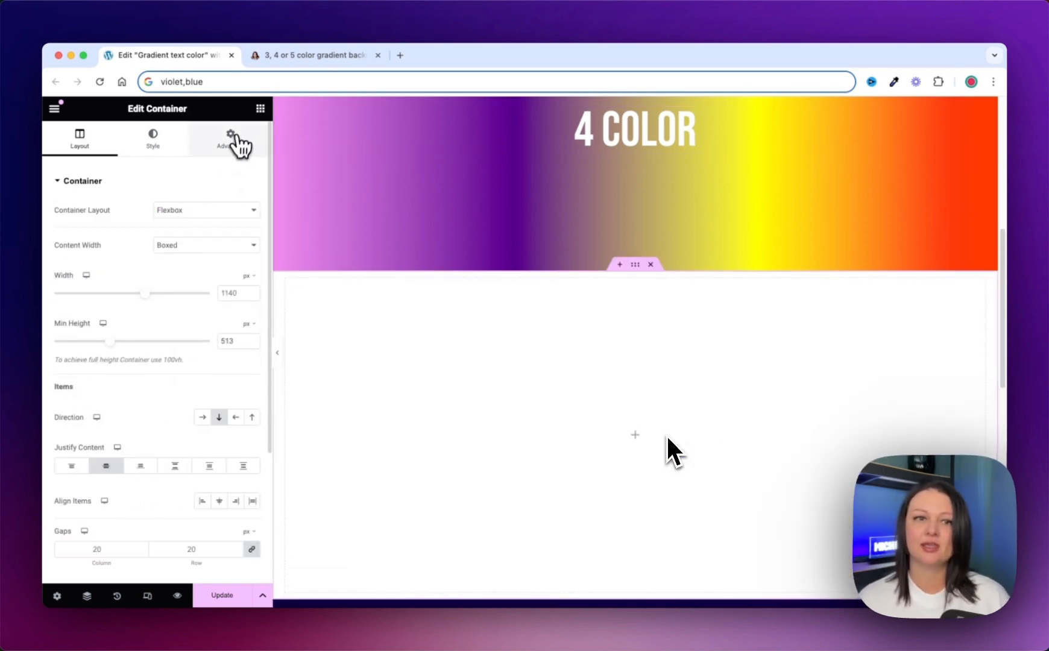
pyautogui.click(231, 138)
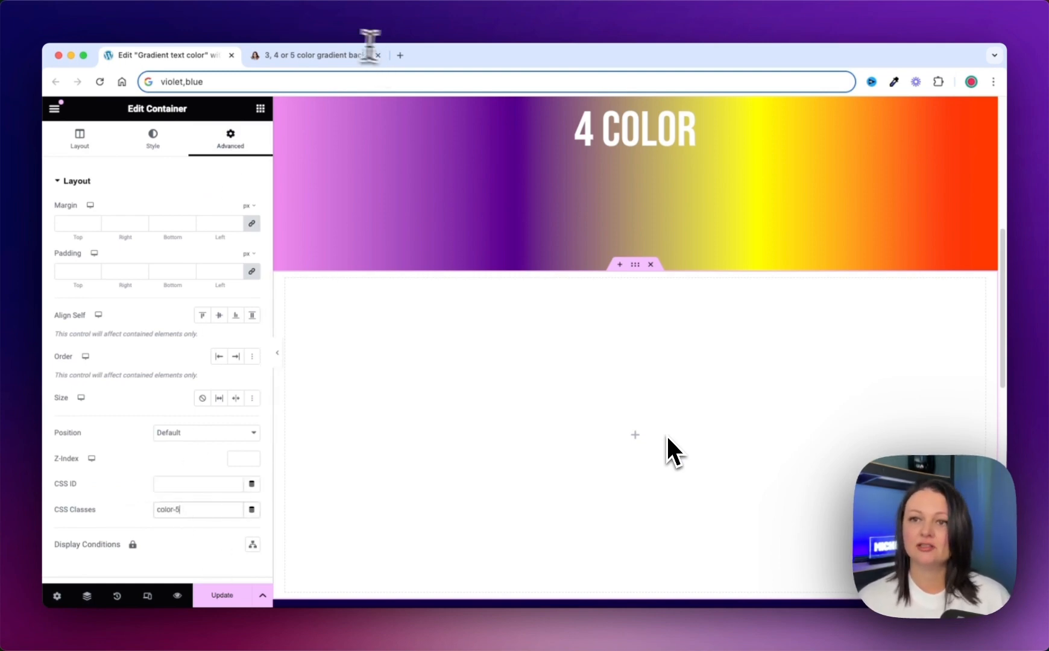
# Search for the HTML widget and place it inside the color-5 container
pyautogui.click(260, 110)
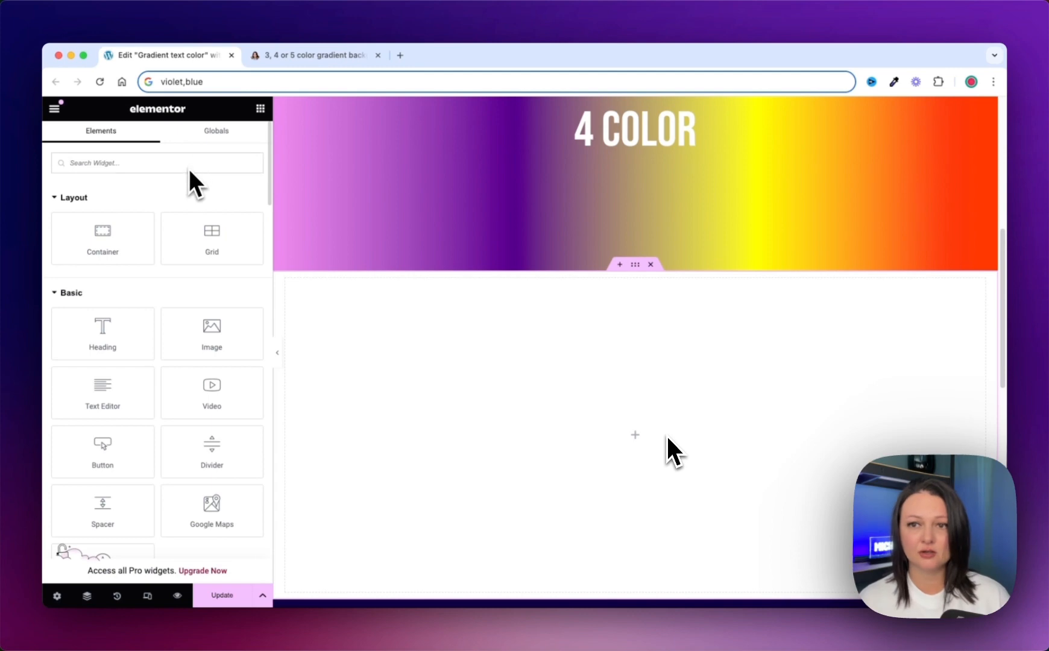
pyautogui.click(189, 172)
pyautogui.write('html')
pyautogui.moveTo(102, 208); pyautogui.dragTo(590, 410)
# Copy the 5 color gradient snippet from the code snippet page into the color-5 container's HTML widget
pyautogui.click(308, 59)
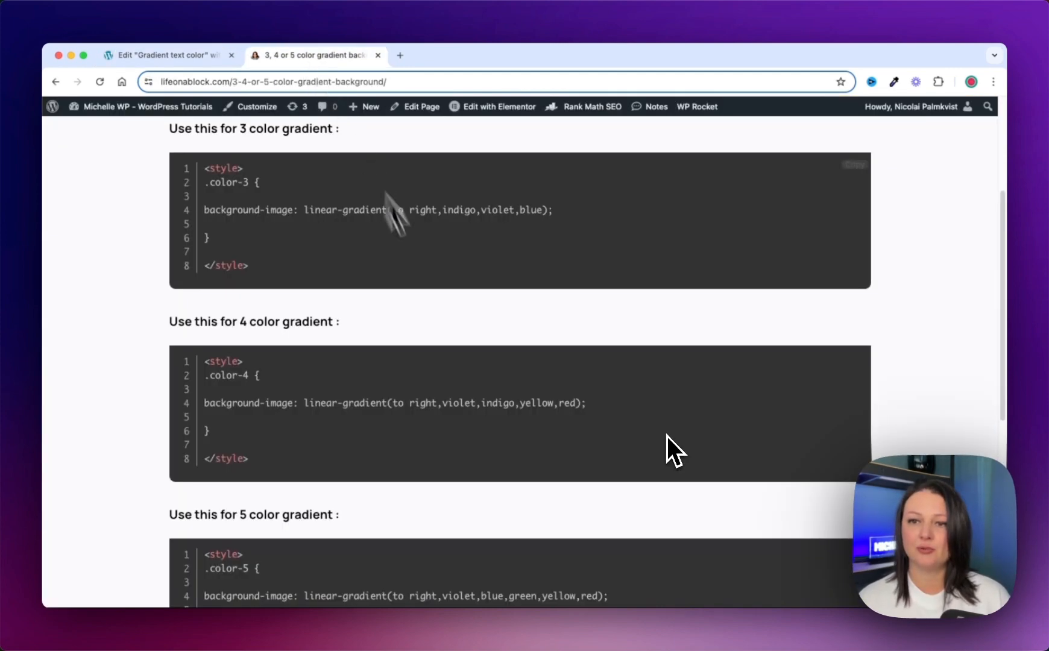
pyautogui.scroll(-3, 398, 301)
pyautogui.moveTo(158, 327); pyautogui.dragTo(384, 328)
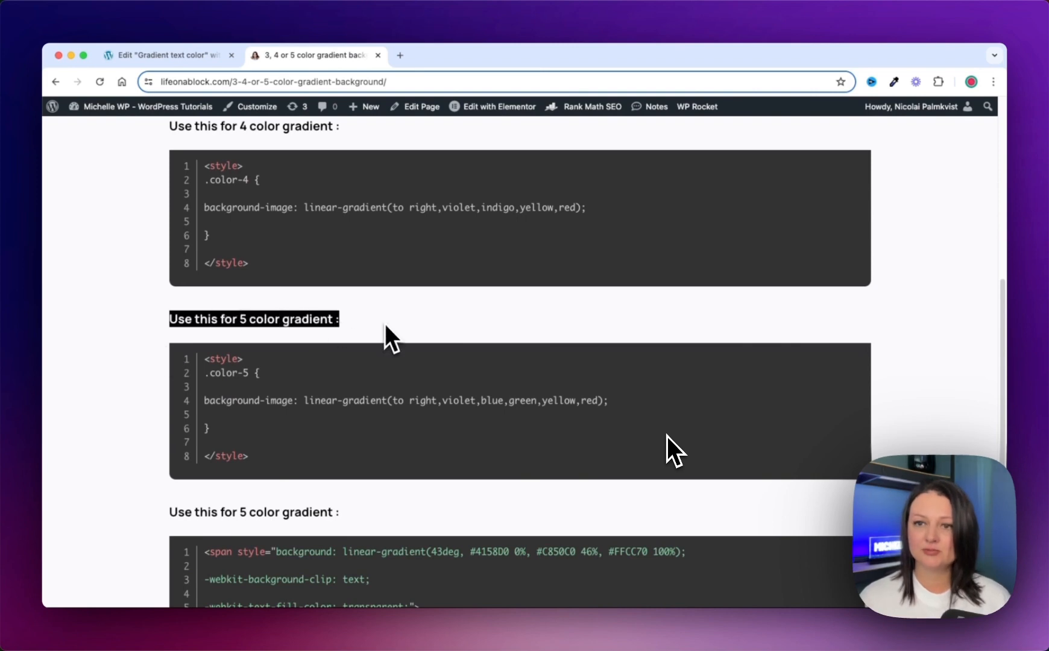
pyautogui.click(385, 327)
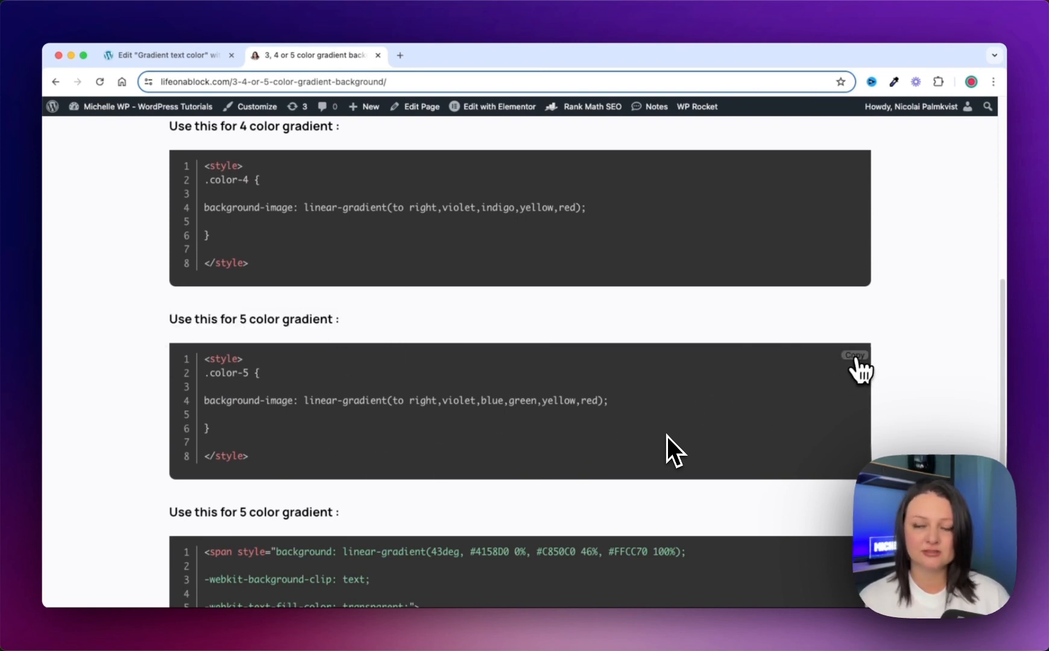
pyautogui.click(855, 355)
pyautogui.click(179, 59)
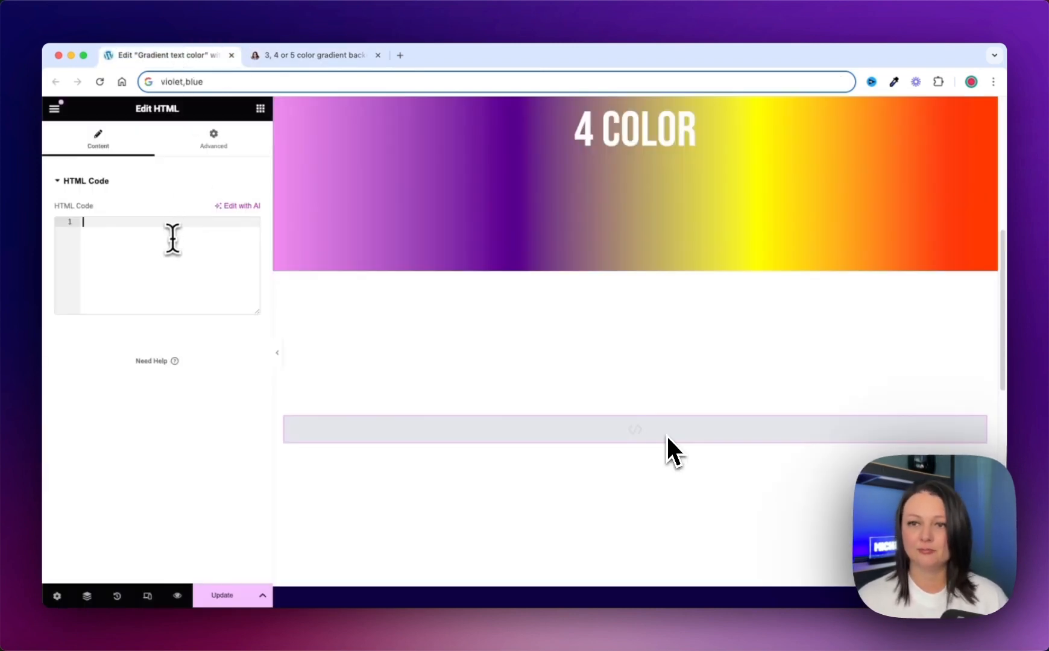
pyautogui.press('super+v')
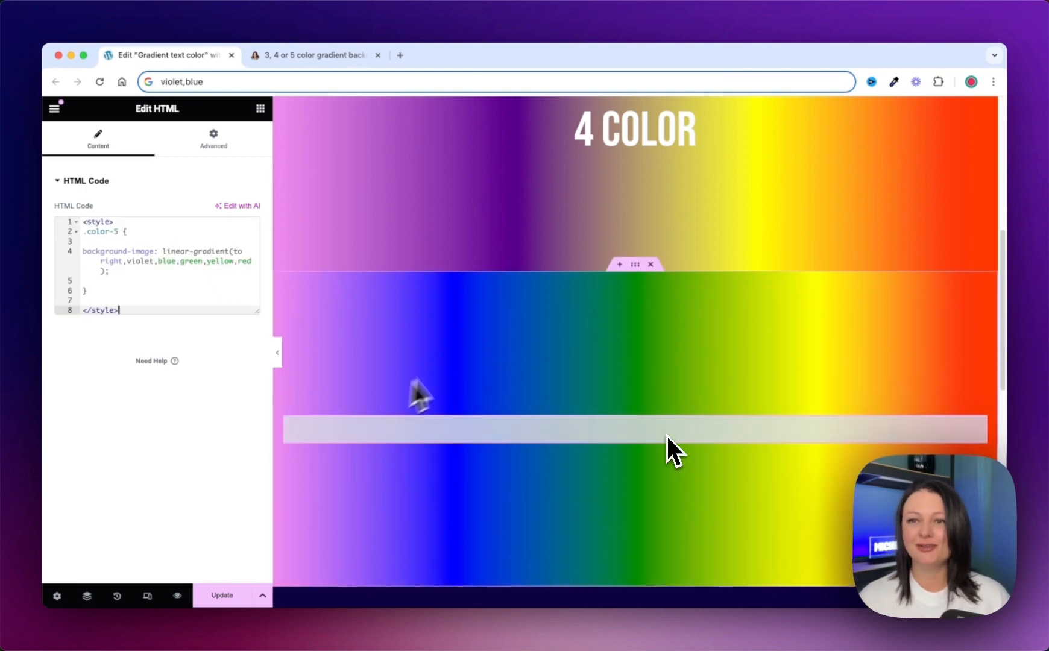
# Paste the copied heading below the HTML widget in the color-5 container and change its text to "5 color"
pyautogui.moveTo(667, 436); pyautogui.dragTo(663, 437)
pyautogui.click(595, 446)
pyautogui.press('BackSpace')
pyautogui.write('5 color')
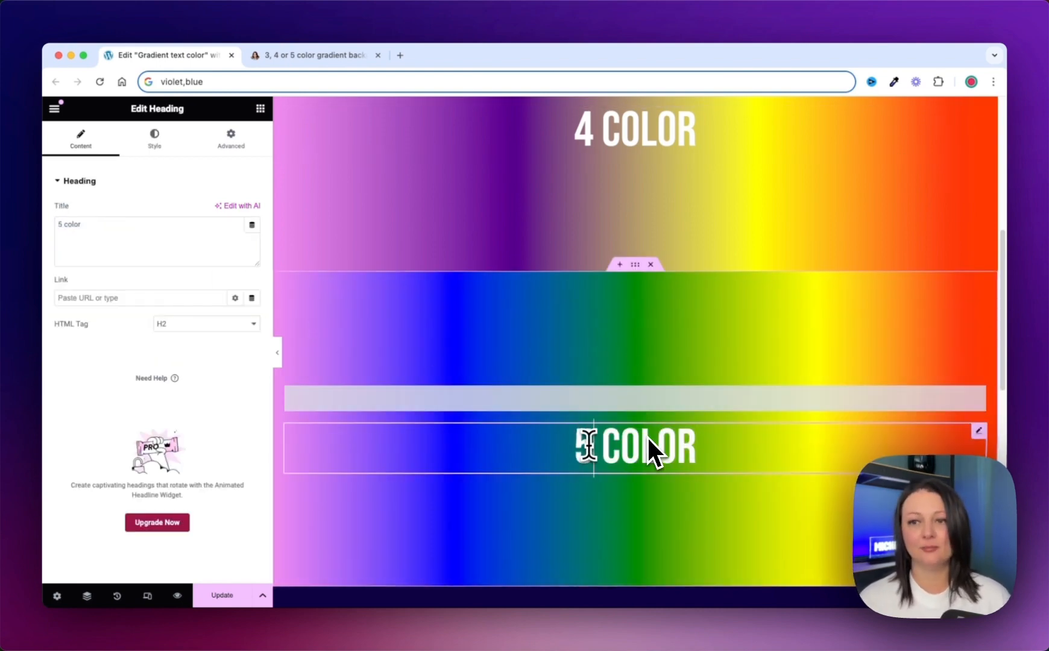
# Delete the old "Gradient text color" section and add a single-column Flexbox container below the 5 color section
pyautogui.scroll(-5, 648, 437)
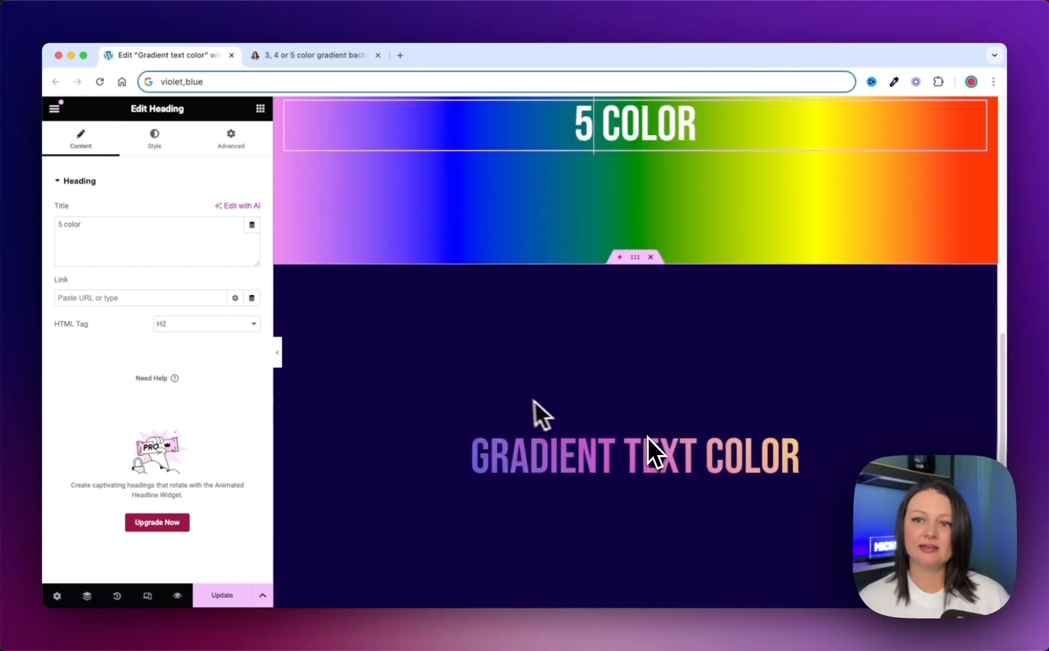
pyautogui.scroll(-1, 533, 401)
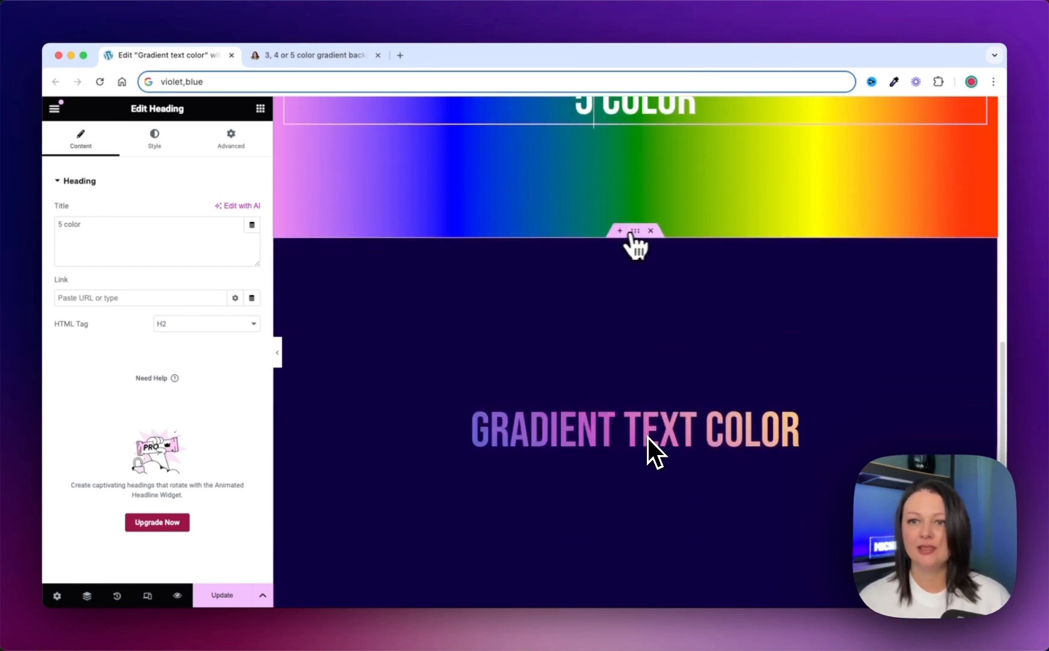
pyautogui.click(651, 231)
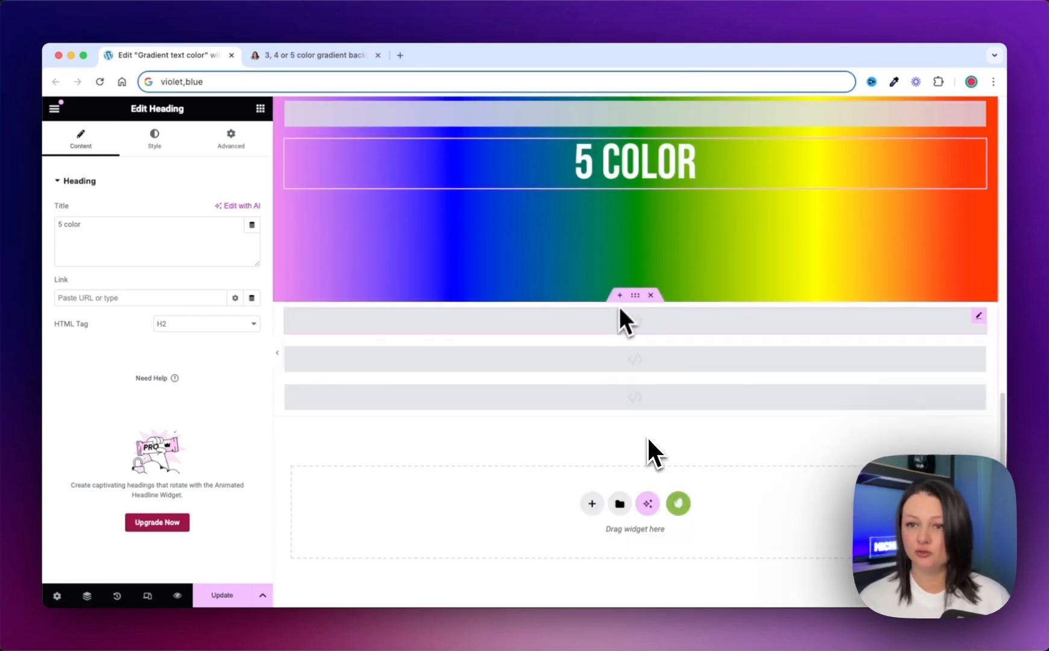
pyautogui.click(619, 296)
pyautogui.click(591, 294)
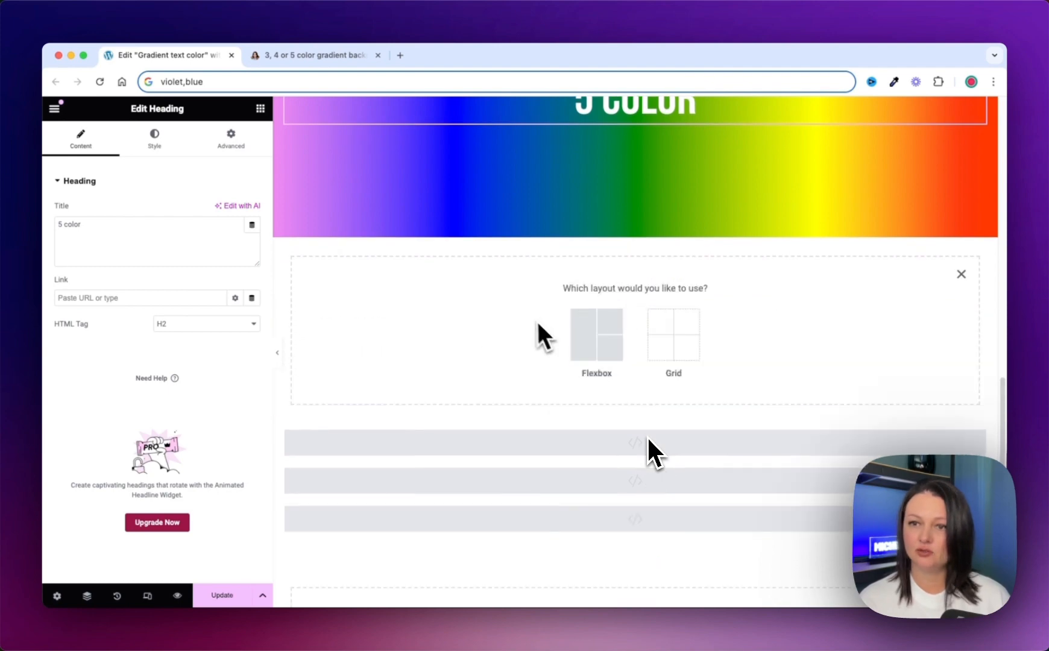
pyautogui.click(597, 332)
pyautogui.click(477, 322)
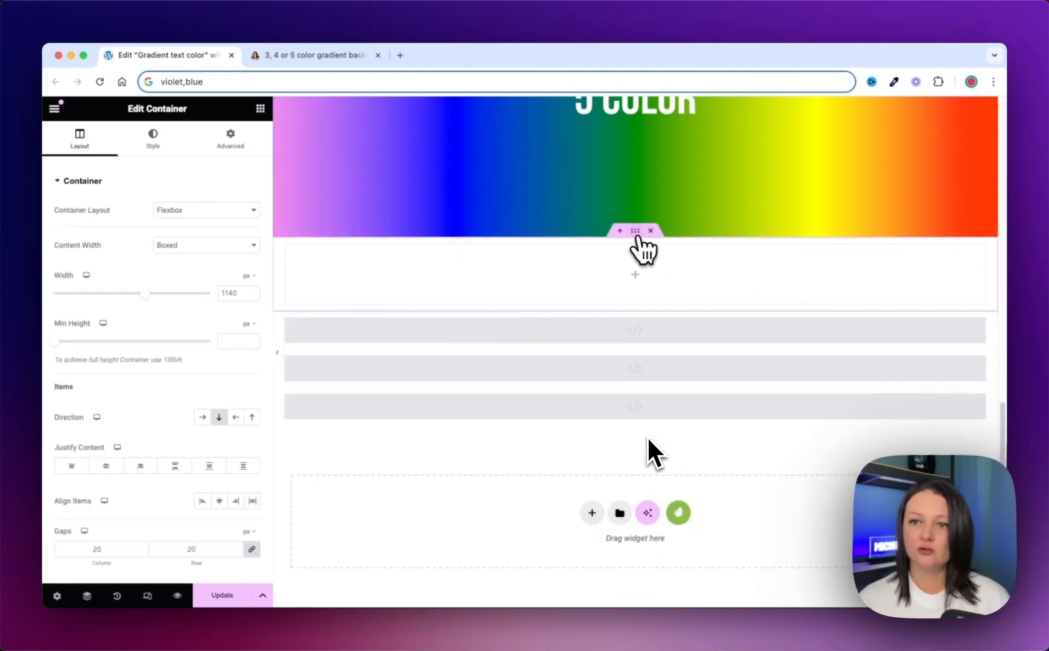
# Give the new container a classic solid background in dark blue
pyautogui.click(153, 140)
pyautogui.click(203, 235)
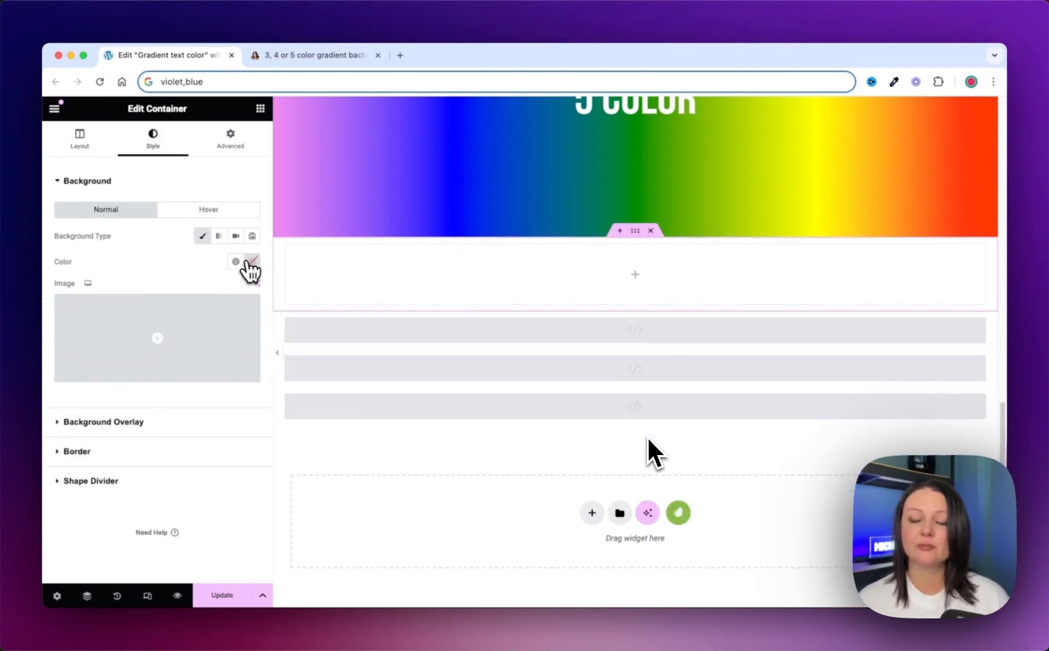
pyautogui.click(252, 261)
pyautogui.click(183, 400)
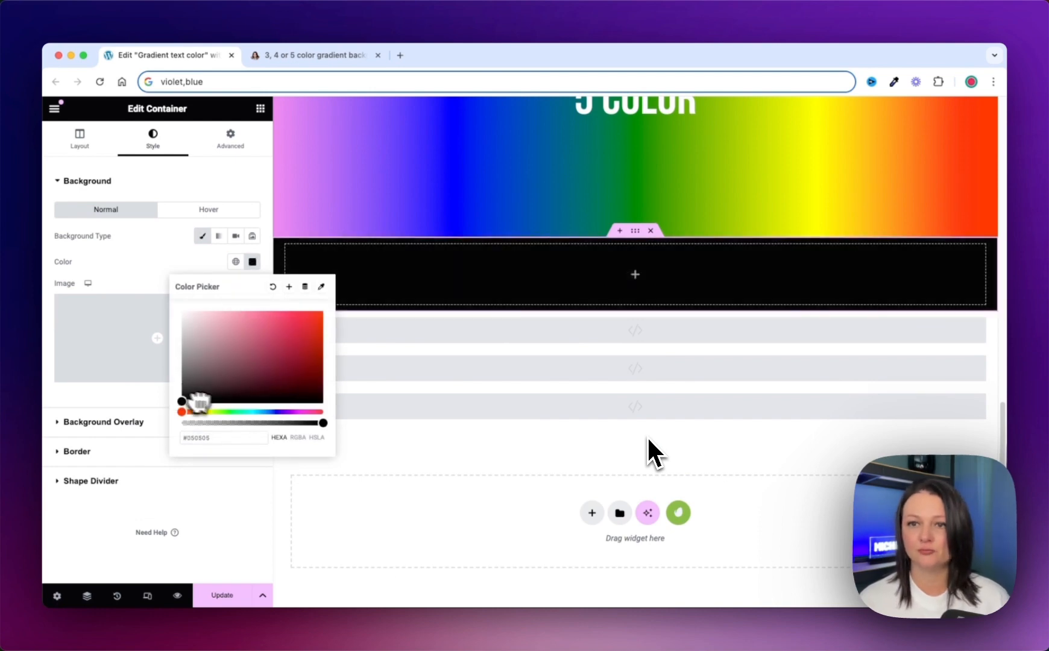
pyautogui.click(275, 412)
pyautogui.click(326, 348)
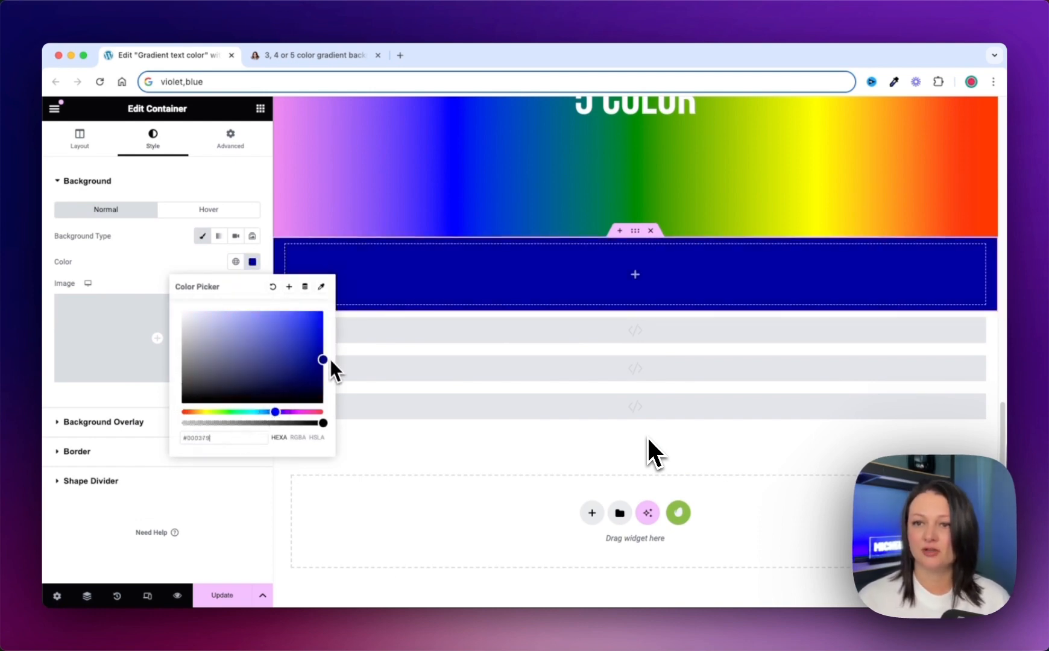
pyautogui.click(252, 261)
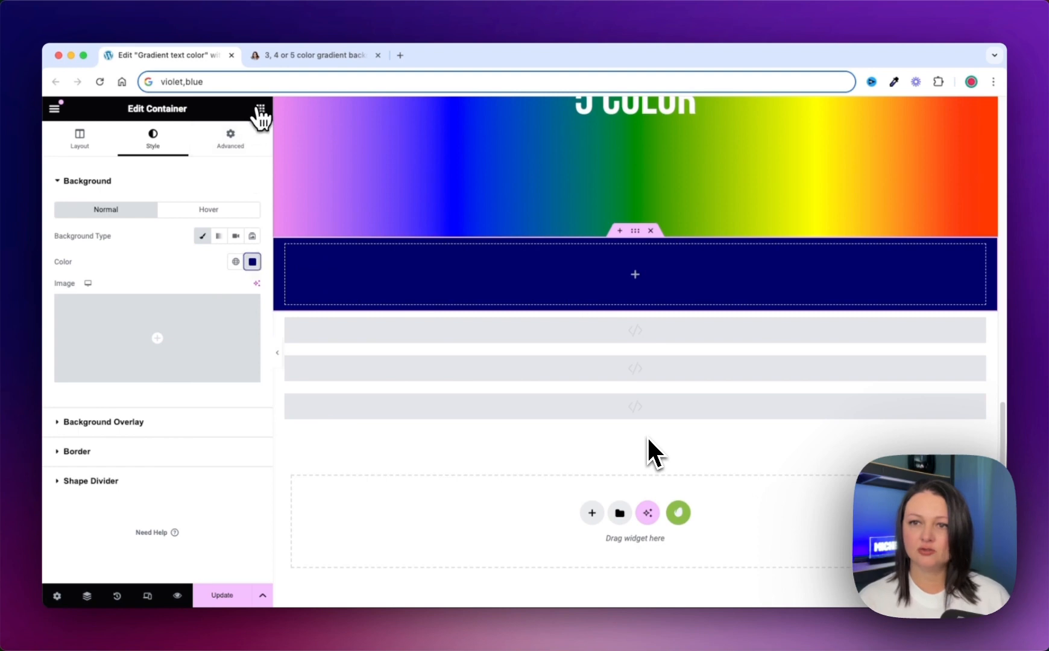
# Add a Heading widget to the dark blue container and replace its title with the "3 color text" span snippet from the code snippet page
pyautogui.click(260, 109)
pyautogui.moveTo(110, 335); pyautogui.dragTo(536, 278)
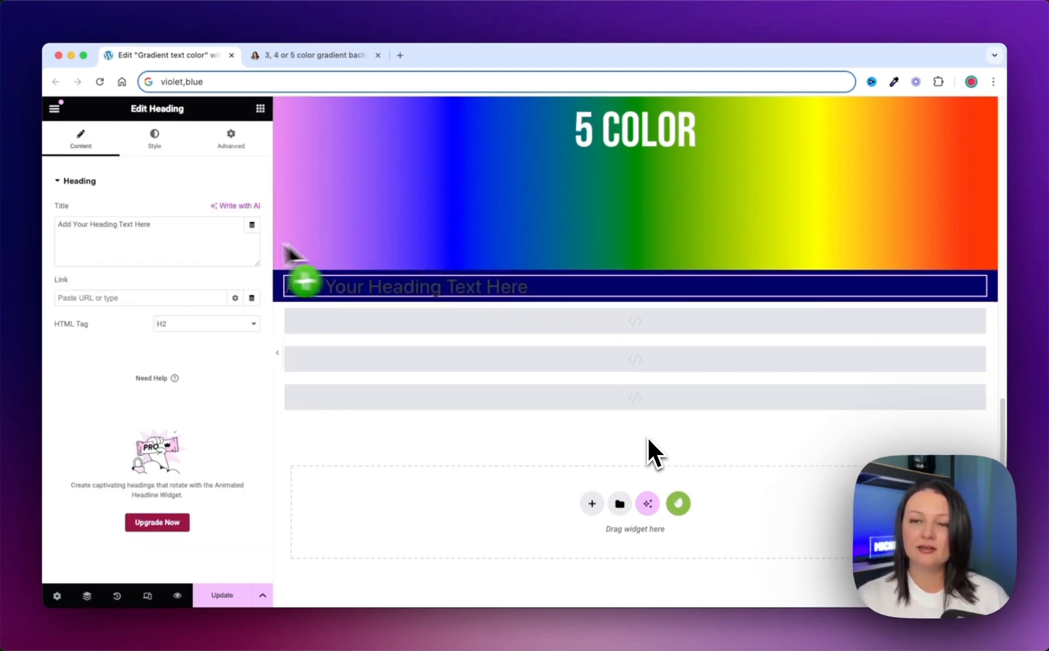
pyautogui.click(298, 56)
pyautogui.scroll(-1, 348, 266)
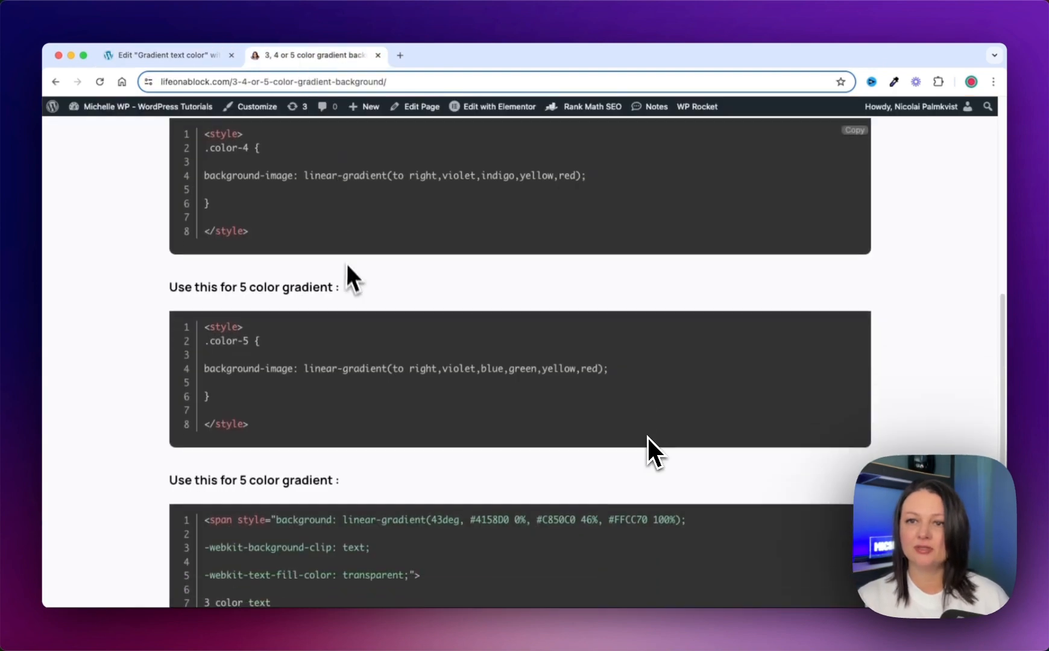
pyautogui.scroll(-3, 347, 279)
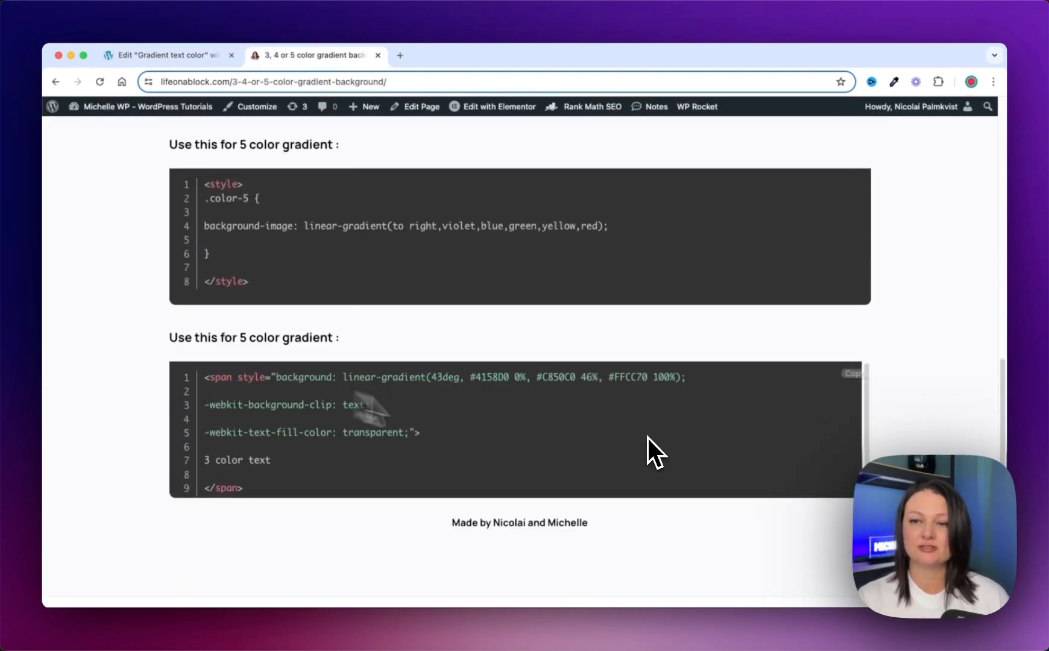
pyautogui.click(844, 376)
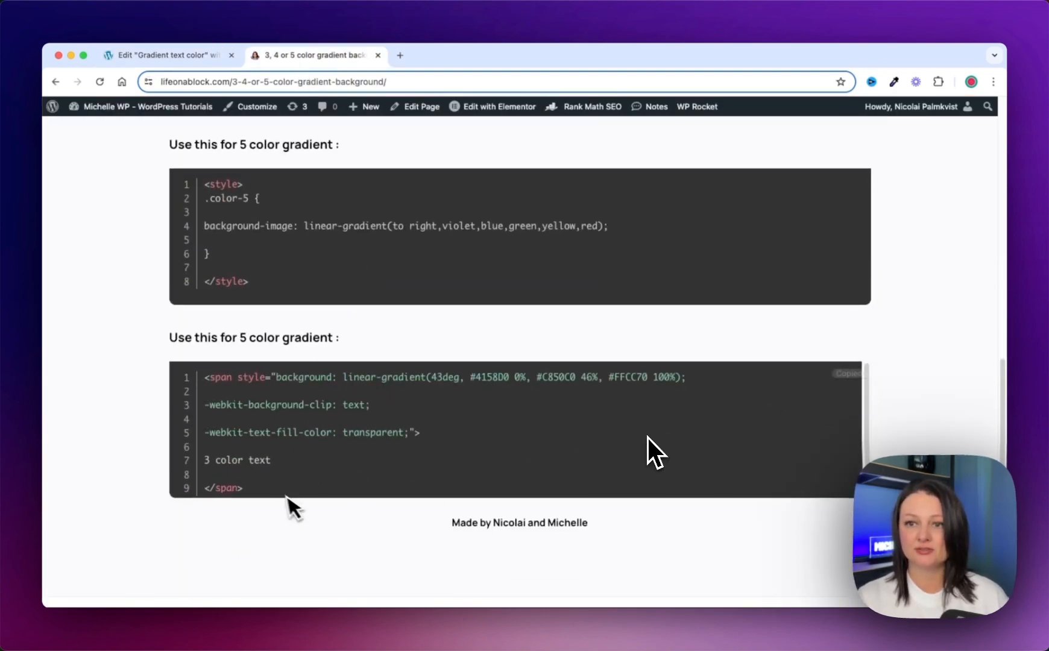
pyautogui.moveTo(286, 497); pyautogui.dragTo(194, 386)
pyautogui.click(850, 376)
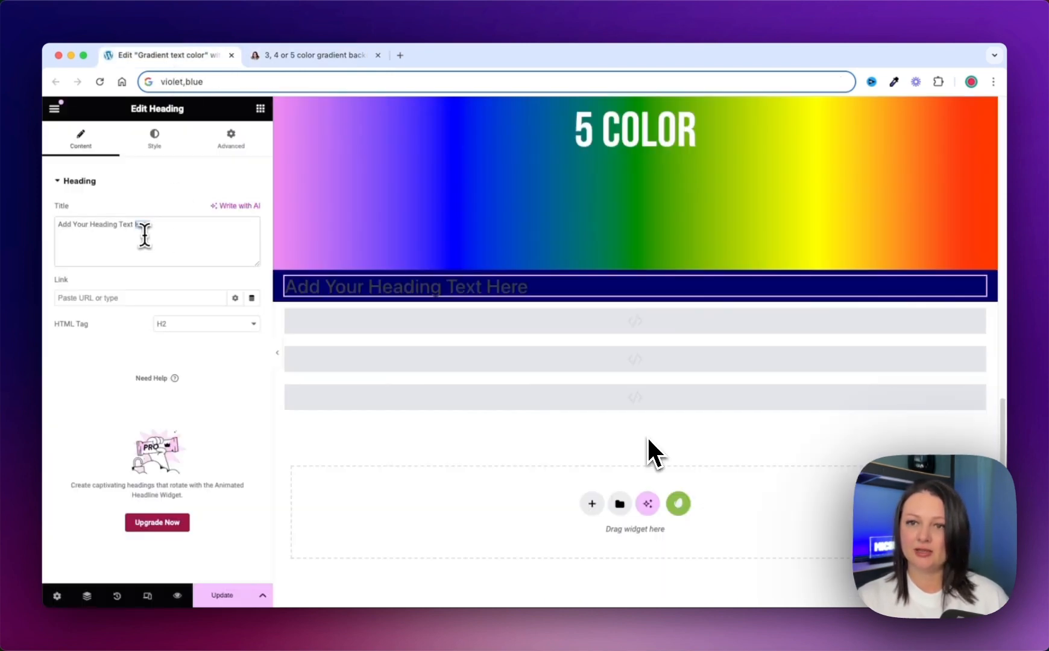
pyautogui.press('super+v')
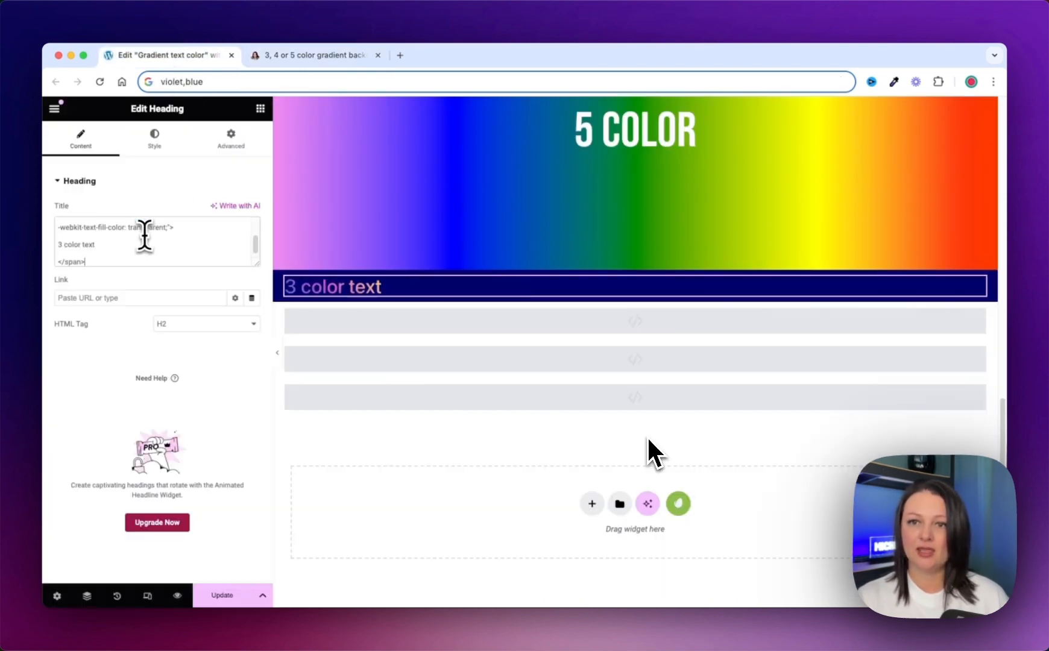
# Centre the gradient text heading and return to its title content
pyautogui.click(154, 138)
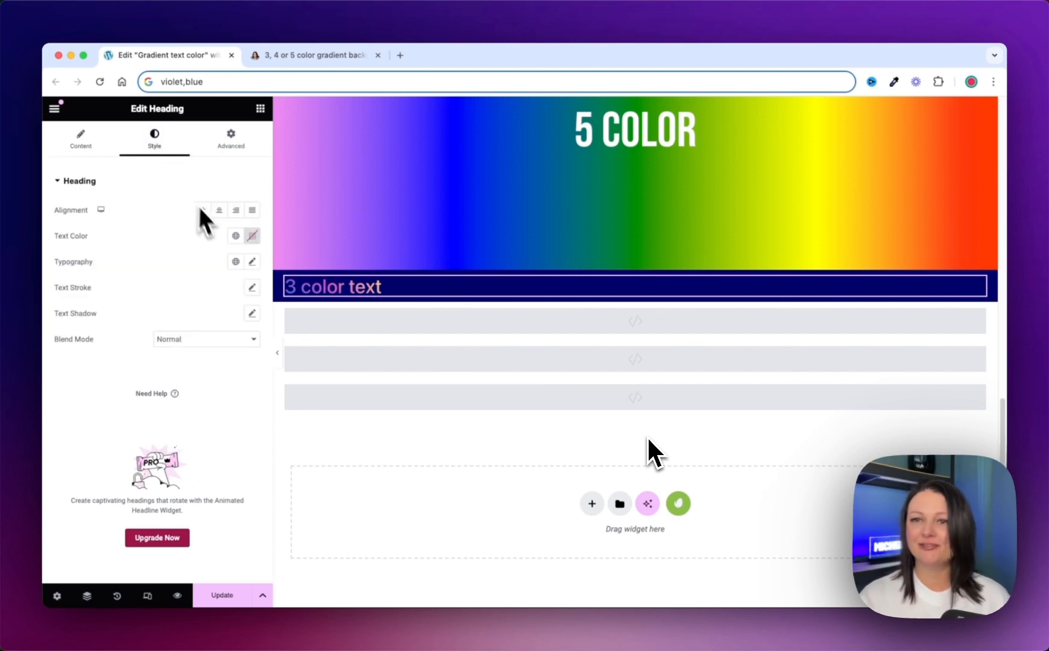
pyautogui.click(219, 209)
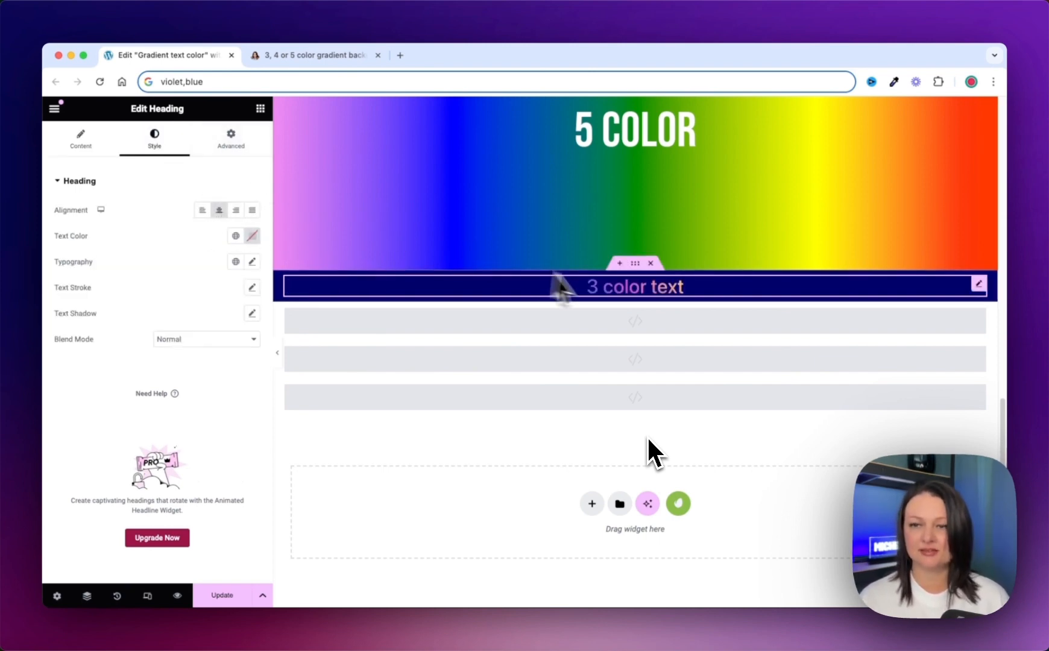
pyautogui.click(81, 139)
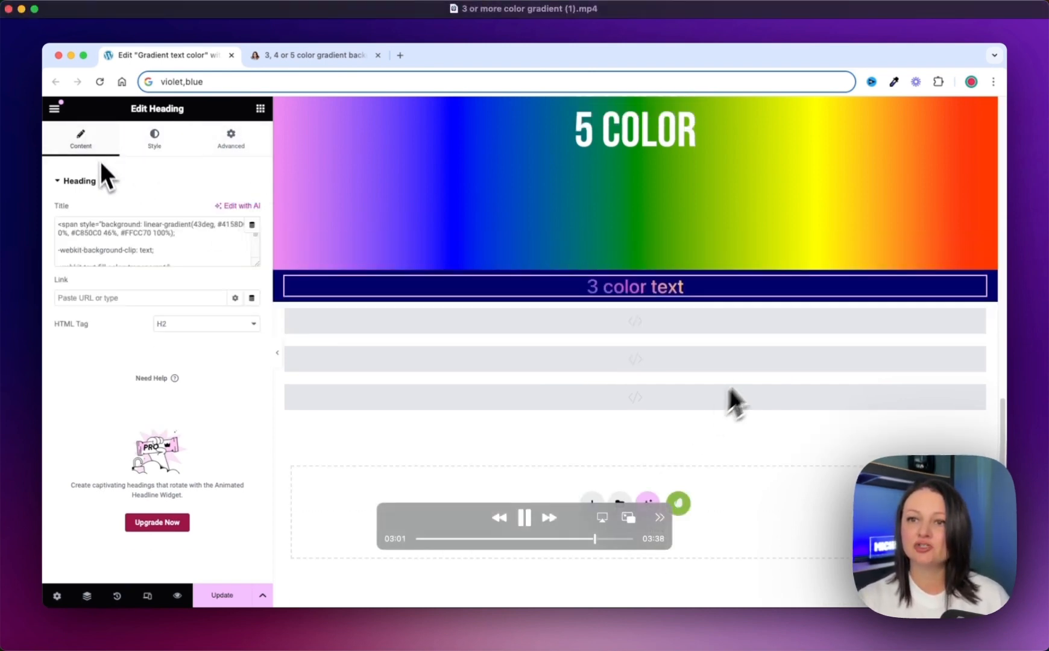
# Paste the copied "3 color text" span snippet over the heading's placeholder title and set its alignment to centre
pyautogui.scroll(-2, 107, 252)
pyautogui.moveTo(827, 319)
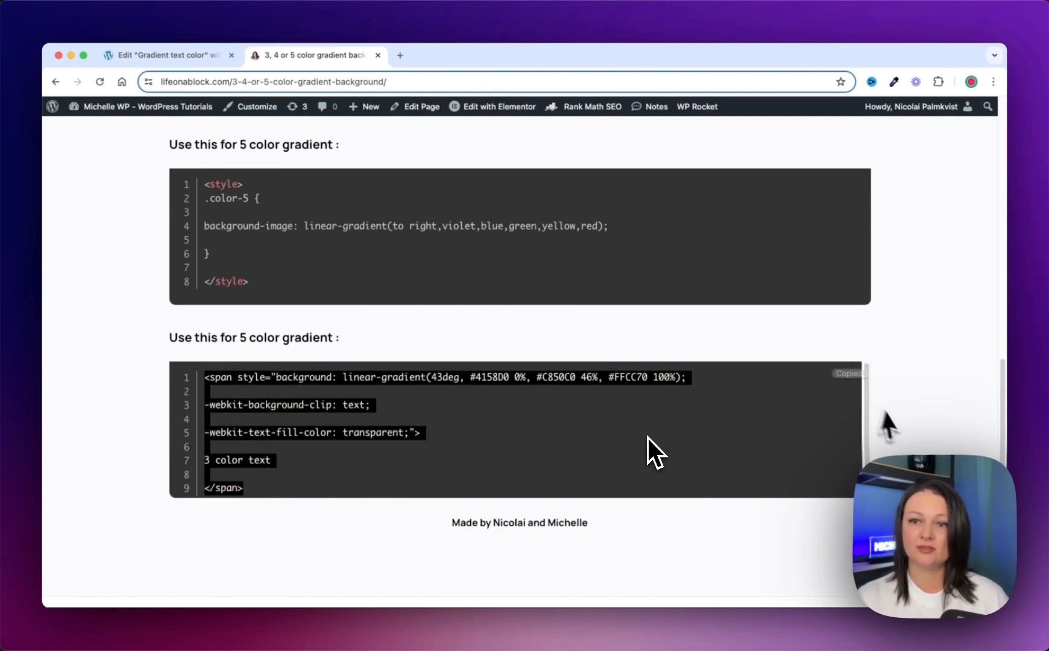
pyautogui.click(163, 55)
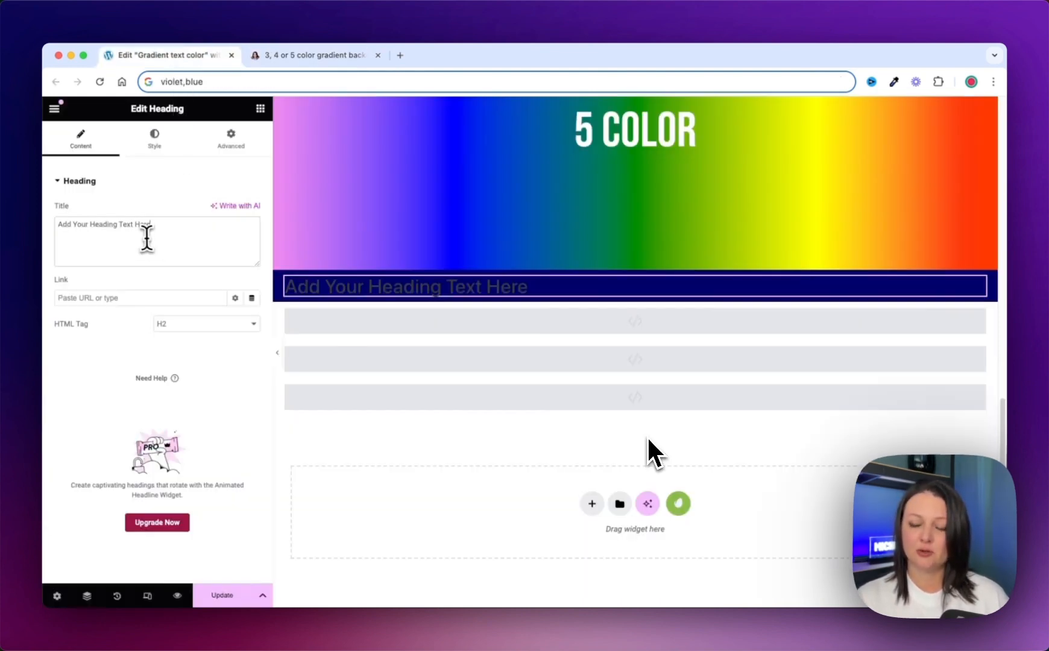
pyautogui.press('super+v')
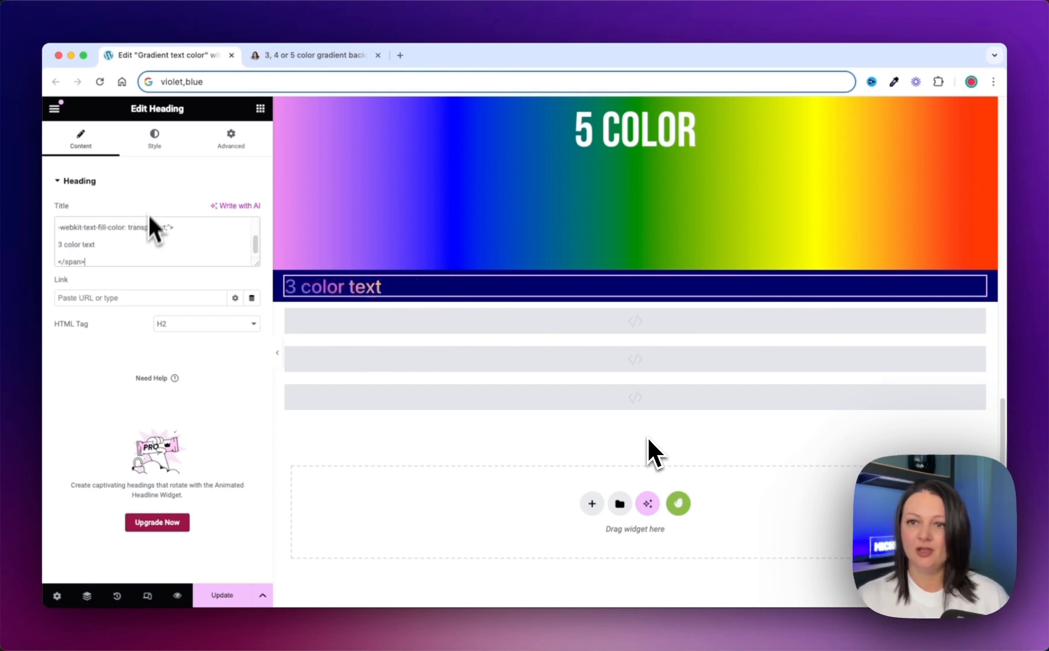
pyautogui.click(155, 140)
pyautogui.click(219, 210)
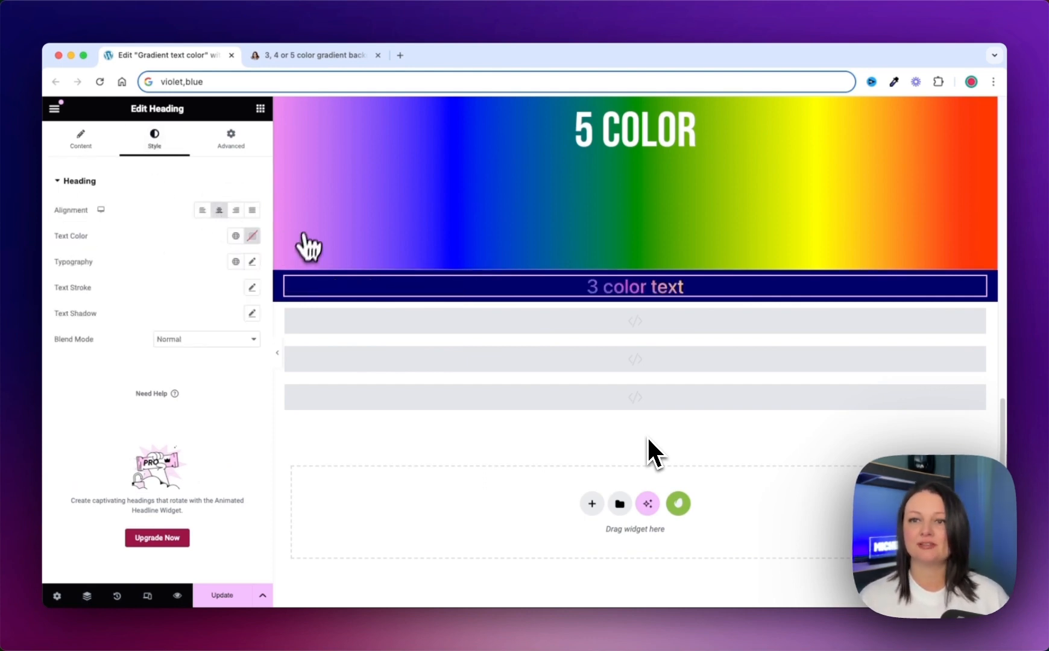